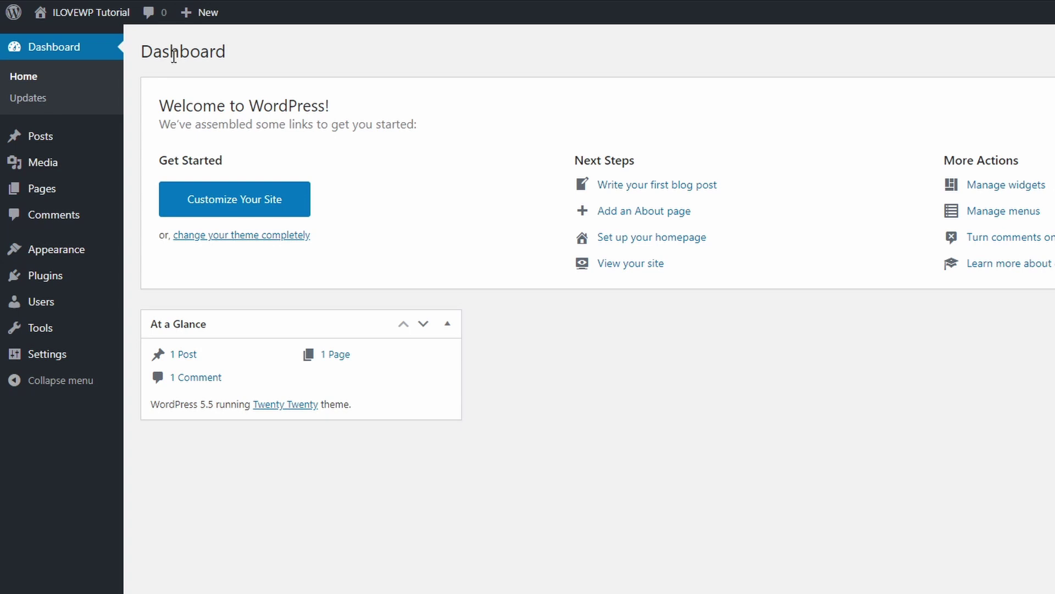
- Search the theme directory for 'Faith', then install and activate the Faith theme
{"action": "mouse_move", "coordinate": [83, 258]}
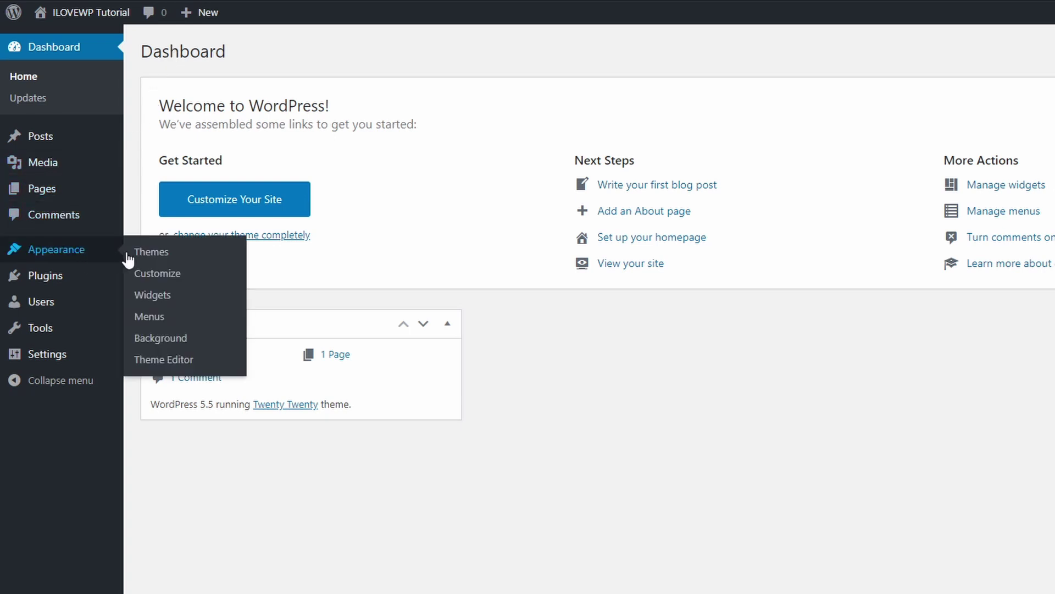
{"action": "left_click", "coordinate": [155, 256]}
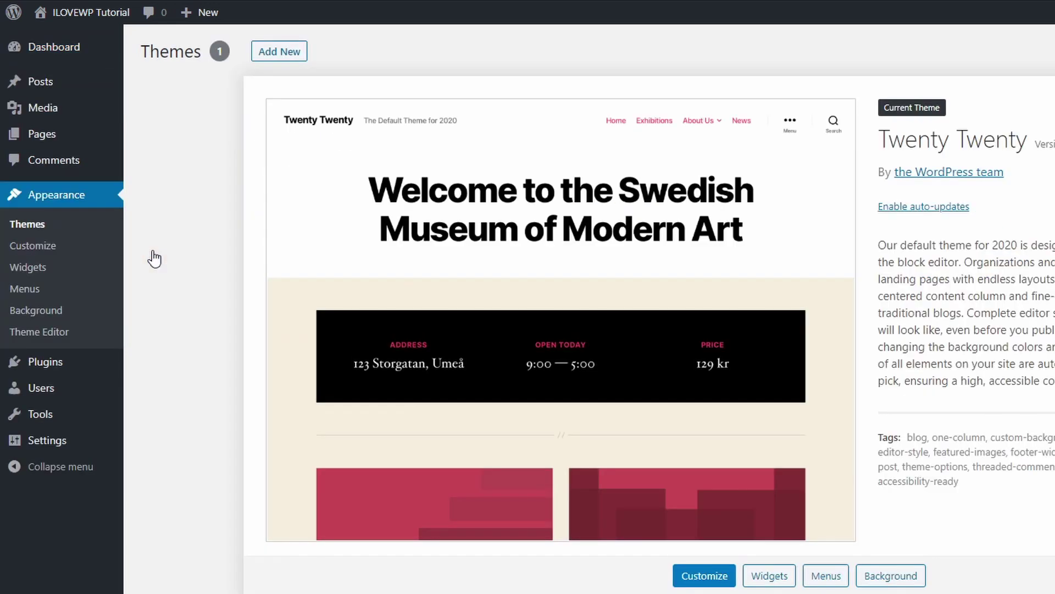
{"action": "left_click", "coordinate": [275, 58]}
{"action": "left_click", "coordinate": [839, 95]}
{"action": "type", "text": "F"}
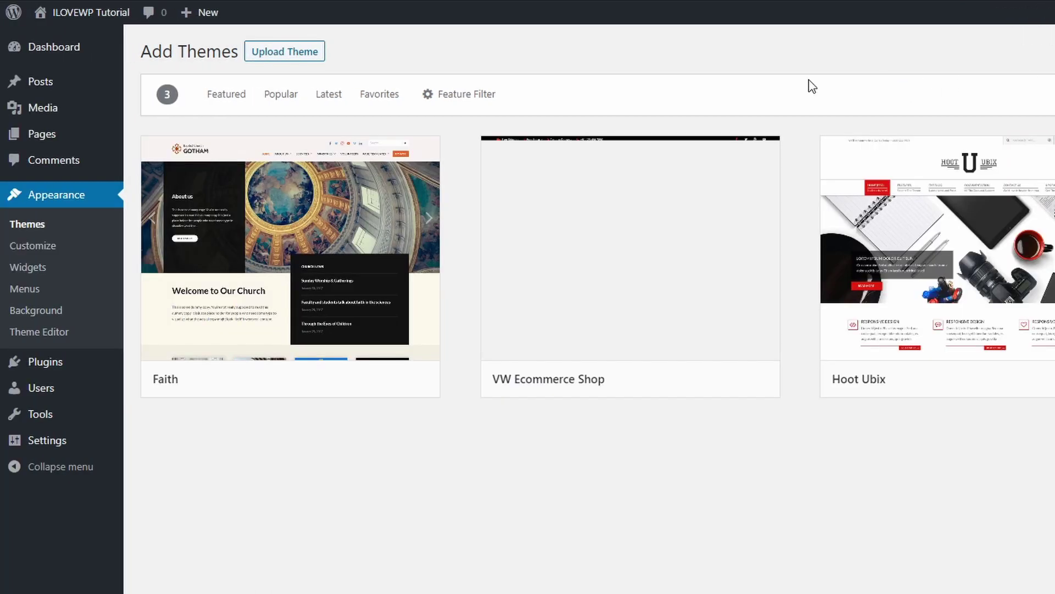
{"action": "mouse_move", "coordinate": [358, 264]}
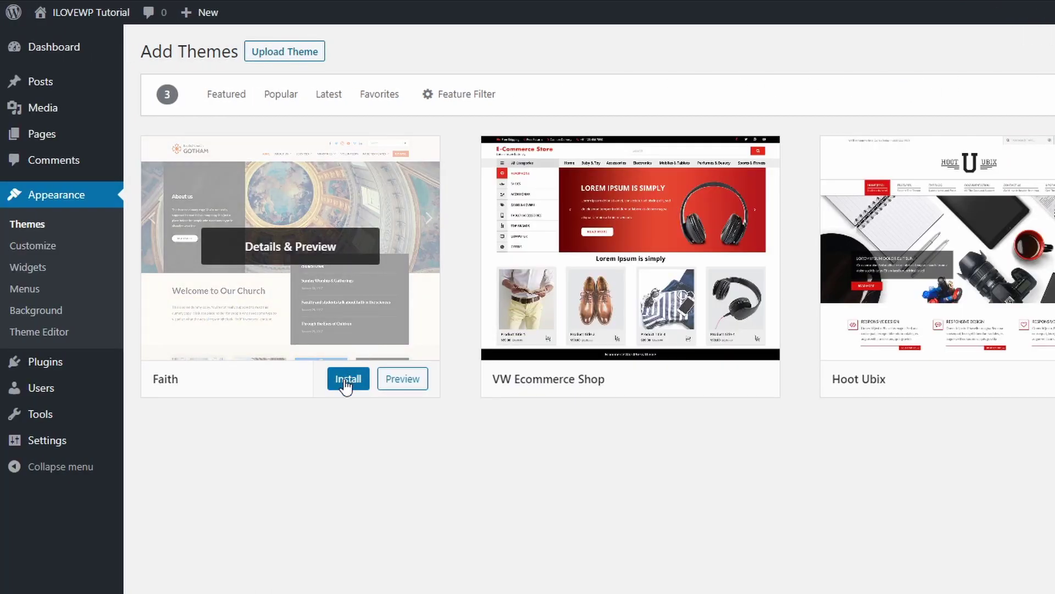
{"action": "left_click", "coordinate": [346, 382]}
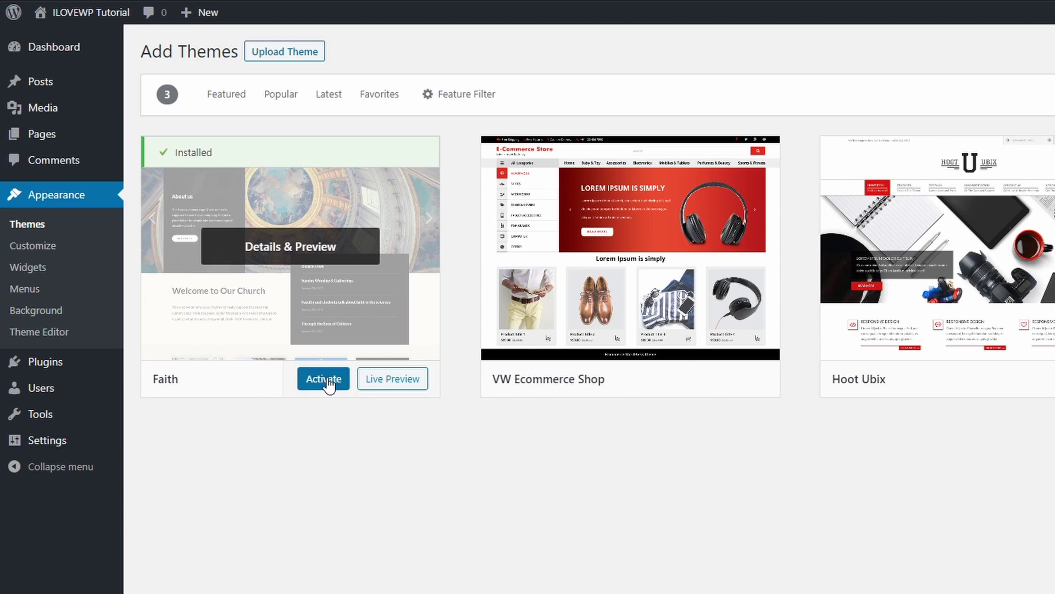
{"action": "left_click", "coordinate": [327, 383]}
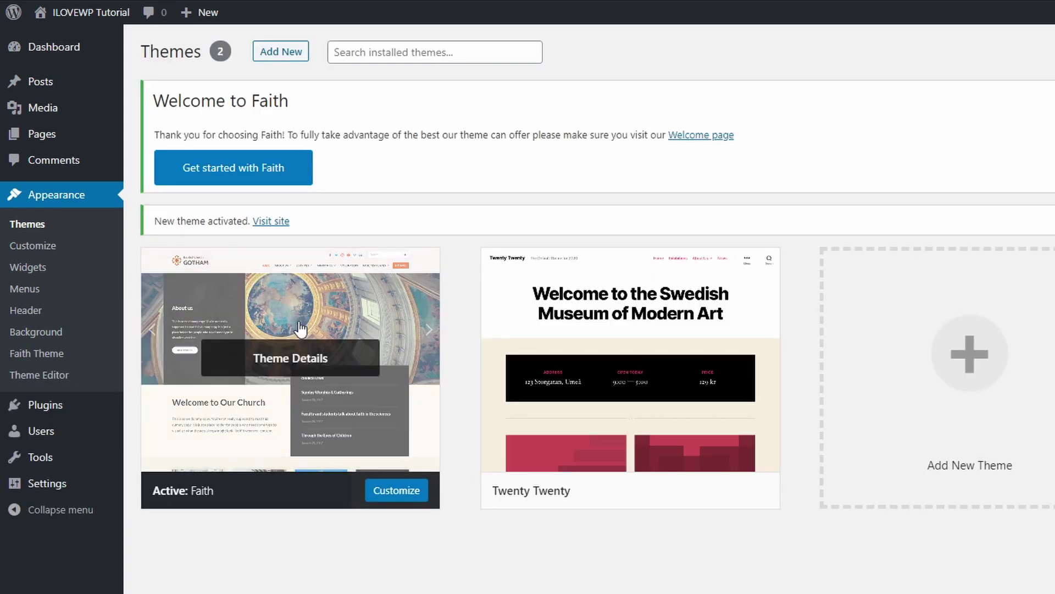
- Visit the live site and scroll through the homepage's default Faith theme layout
{"action": "left_click", "coordinate": [91, 14]}
{"action": "scroll", "coordinate": [571, 231], "scroll_direction": "down", "scroll_amount": 3}
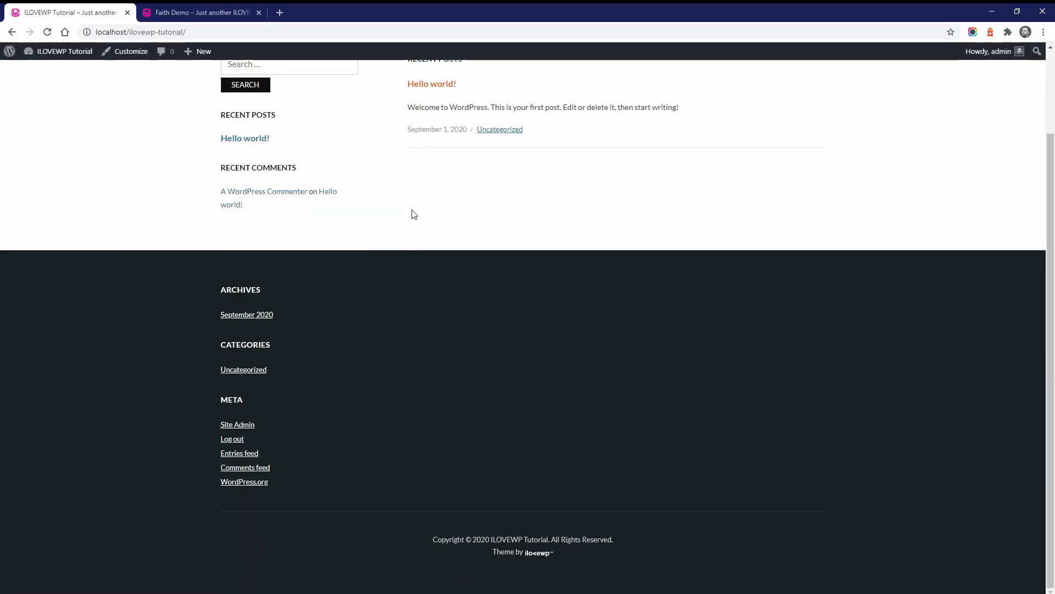
{"action": "scroll", "coordinate": [580, 243], "scroll_direction": "up", "scroll_amount": 3}
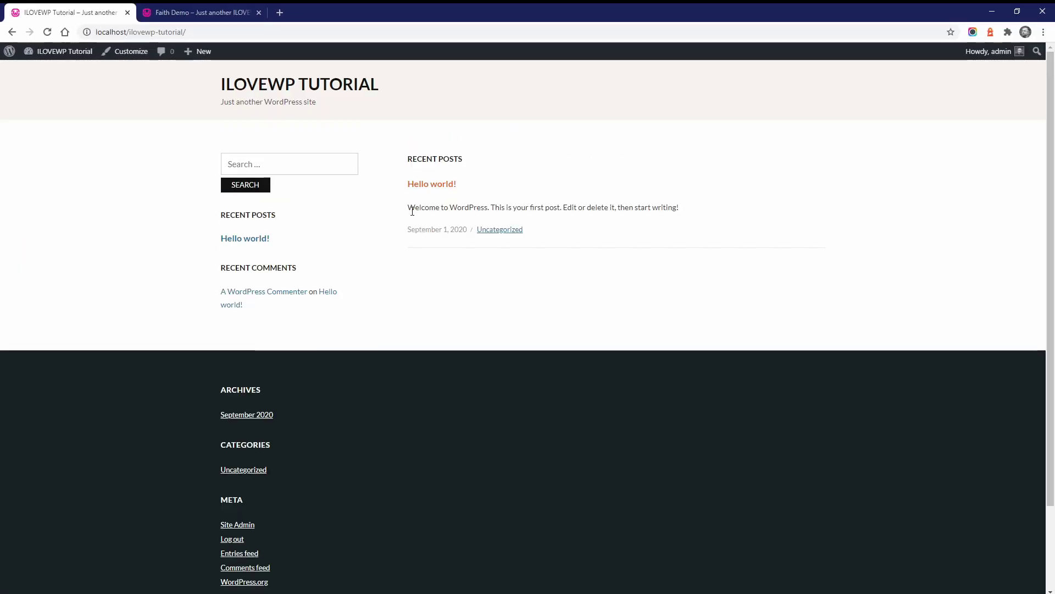
{"action": "scroll", "coordinate": [412, 213], "scroll_direction": "down", "scroll_amount": 2}
{"action": "scroll", "coordinate": [412, 212], "scroll_direction": "up", "scroll_amount": 2}
{"action": "scroll", "coordinate": [247, 307], "scroll_direction": "down", "scroll_amount": 2}
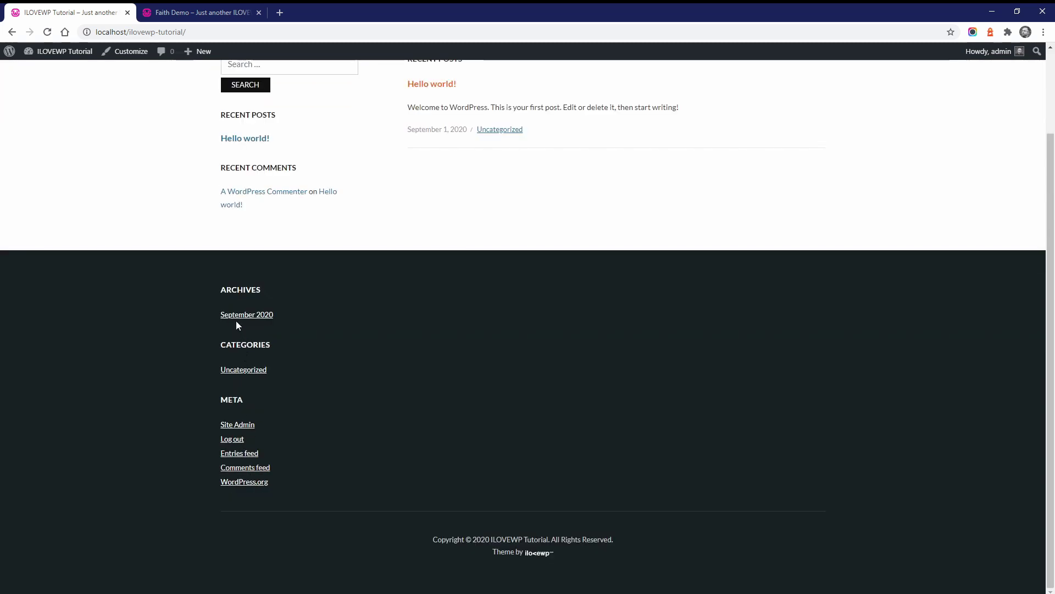
{"action": "scroll", "coordinate": [236, 320], "scroll_direction": "up", "scroll_amount": 2}
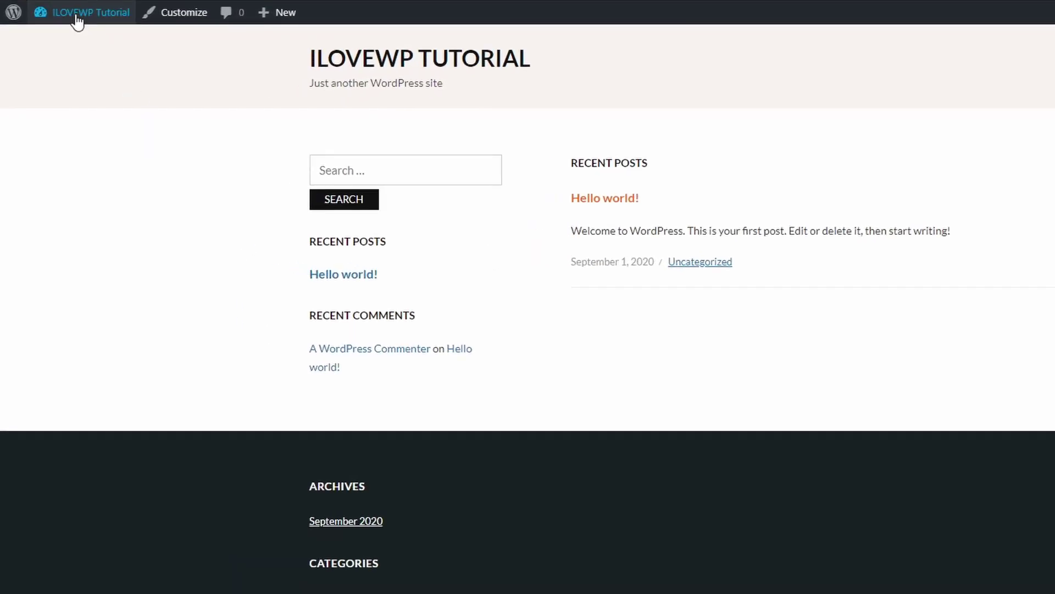
- Delete the Search, Recent Posts and Recent Comments widgets from the Main Sidebar
{"action": "mouse_move", "coordinate": [54, 53]}
{"action": "left_click", "coordinate": [61, 84]}
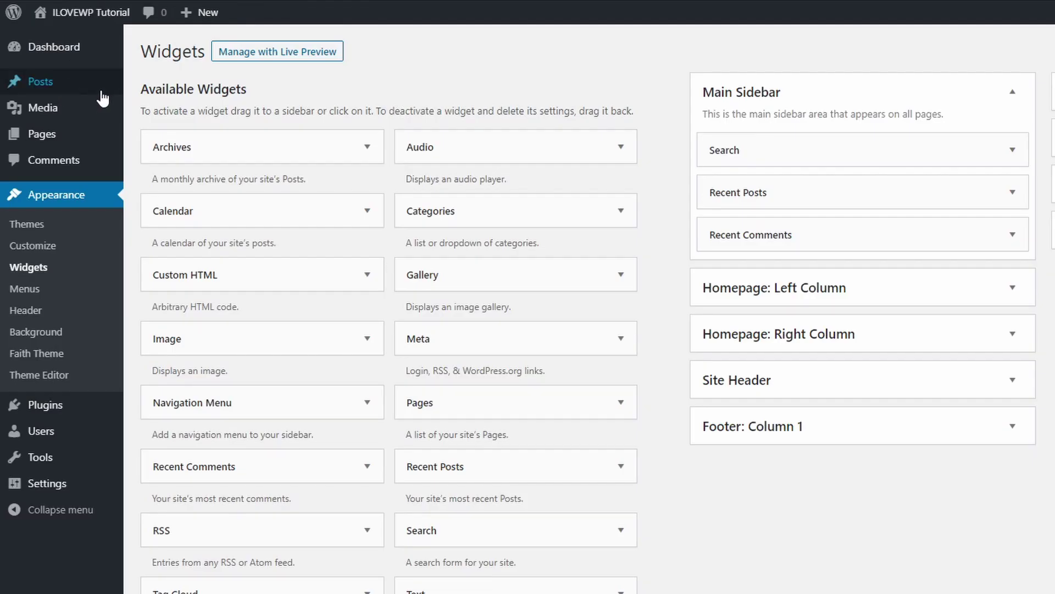
{"action": "left_click", "coordinate": [1013, 152]}
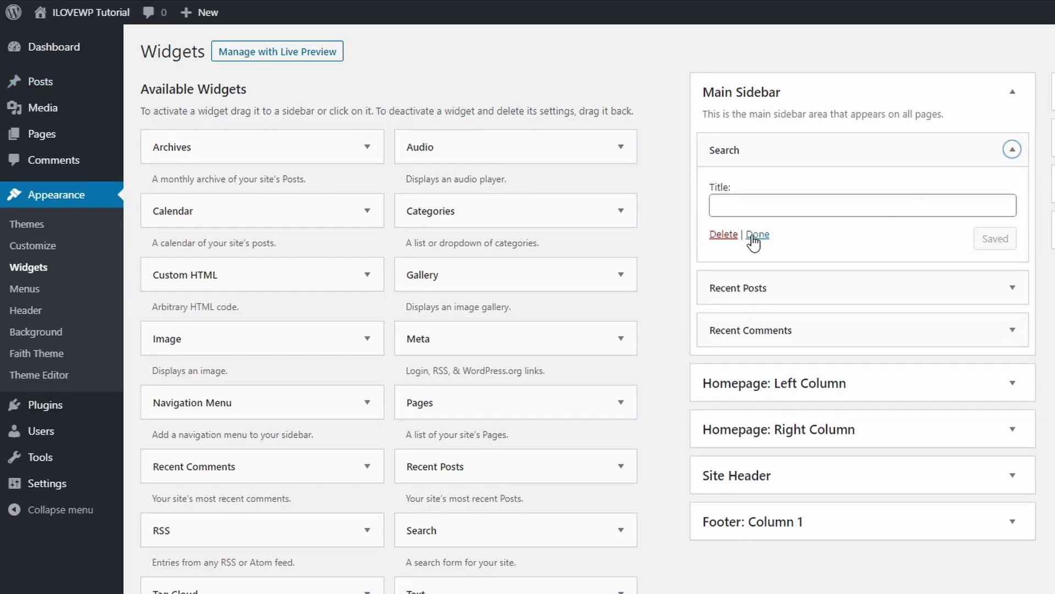
{"action": "left_click", "coordinate": [723, 235]}
{"action": "left_click", "coordinate": [1011, 148]}
{"action": "left_click", "coordinate": [724, 296]}
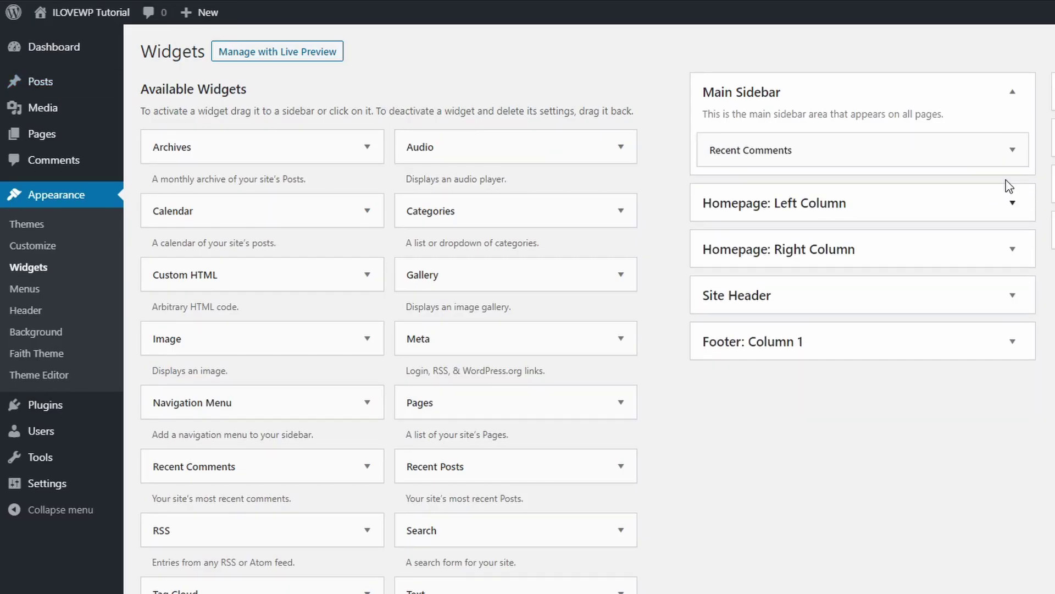
{"action": "left_click", "coordinate": [879, 154]}
{"action": "left_click", "coordinate": [724, 268]}
- Check the Homepage Left Column, Homepage Right Column and Site Header widget areas
{"action": "left_click", "coordinate": [1013, 202]}
{"action": "left_click", "coordinate": [1012, 203]}
{"action": "left_click", "coordinate": [1012, 249]}
{"action": "left_click", "coordinate": [1013, 249]}
{"action": "left_click", "coordinate": [1012, 295]}
{"action": "left_click", "coordinate": [1012, 295]}
- Delete the Archives, Categories and Meta widgets from Footer: Column 1
{"action": "left_click", "coordinate": [1013, 341]}
{"action": "left_click", "coordinate": [1012, 413]}
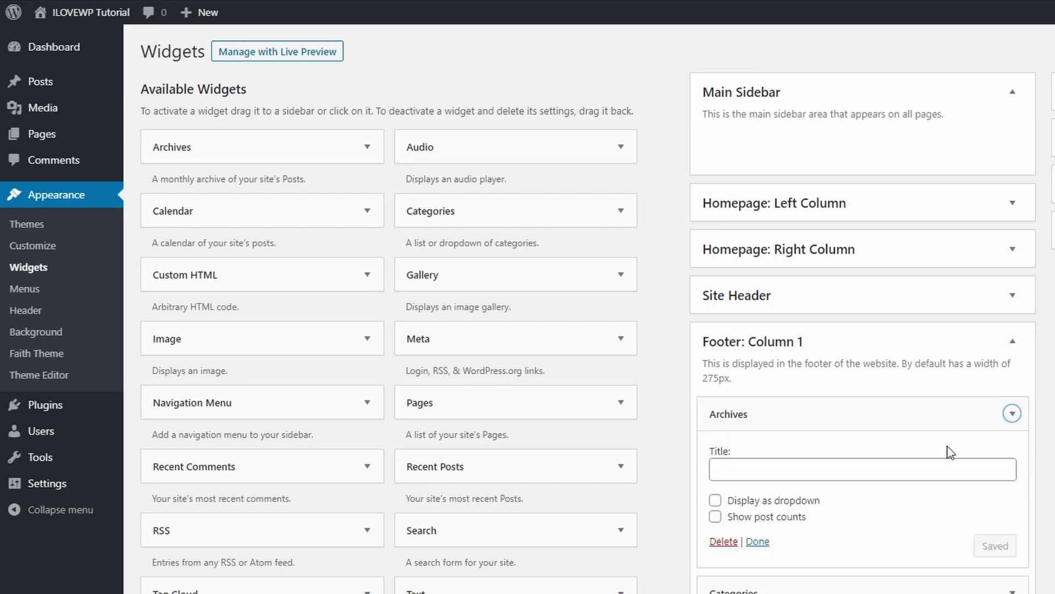
{"action": "left_click", "coordinate": [731, 542]}
{"action": "left_click", "coordinate": [1013, 416]}
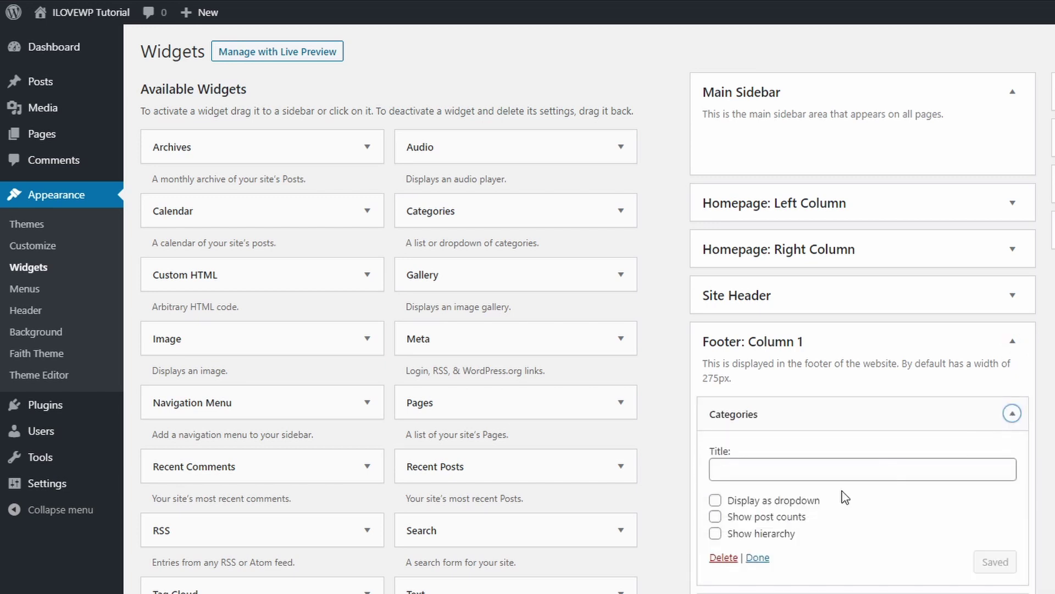
{"action": "left_click", "coordinate": [724, 558]}
{"action": "left_click", "coordinate": [1013, 413]}
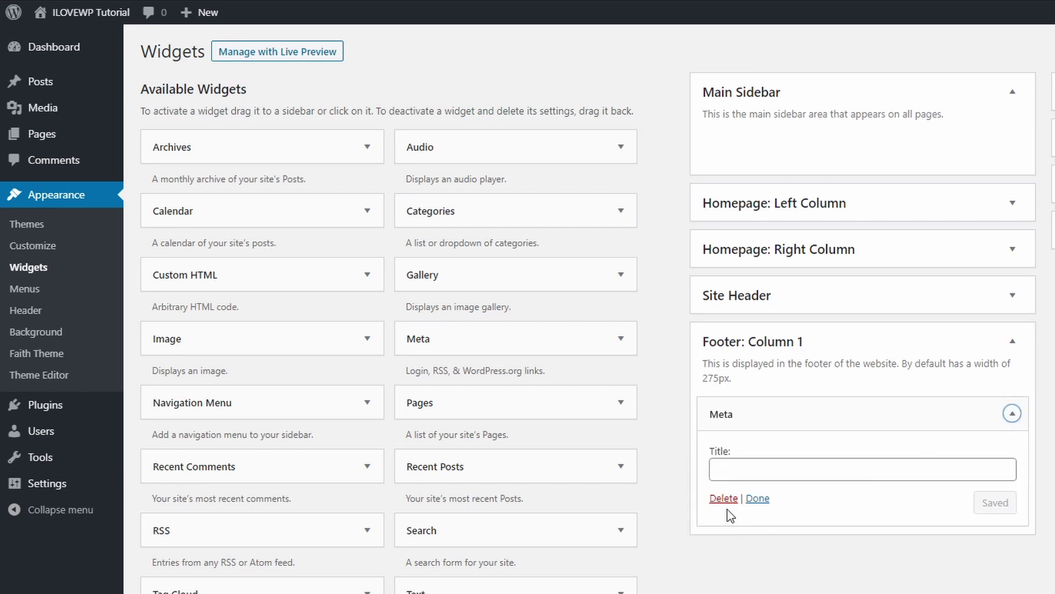
{"action": "left_click", "coordinate": [723, 490]}
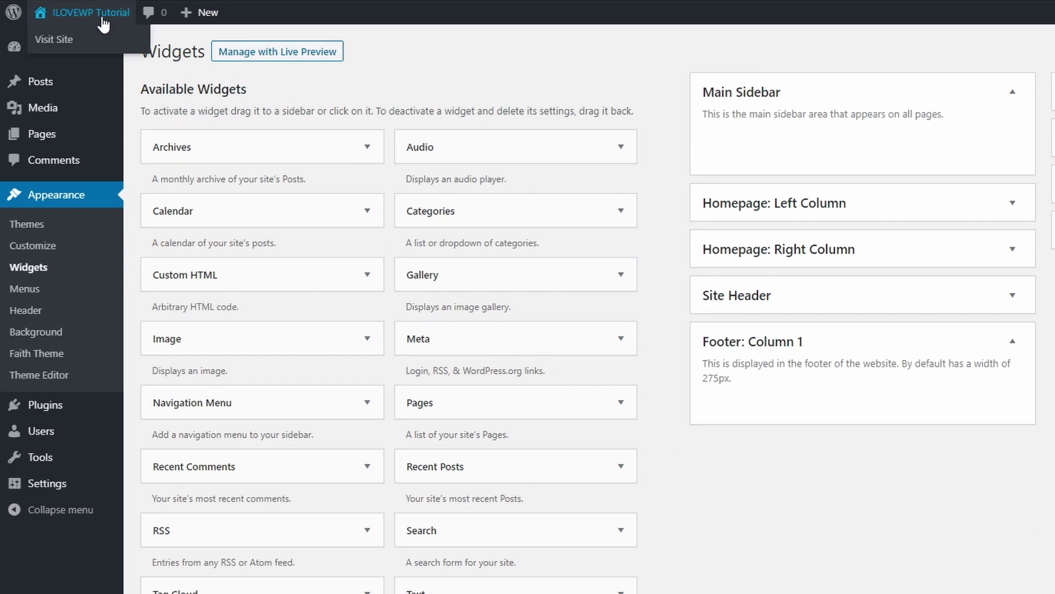
- Switch to the Faith Demo site and review its header and Welcome to Our Church section
{"action": "left_click", "coordinate": [127, 19]}
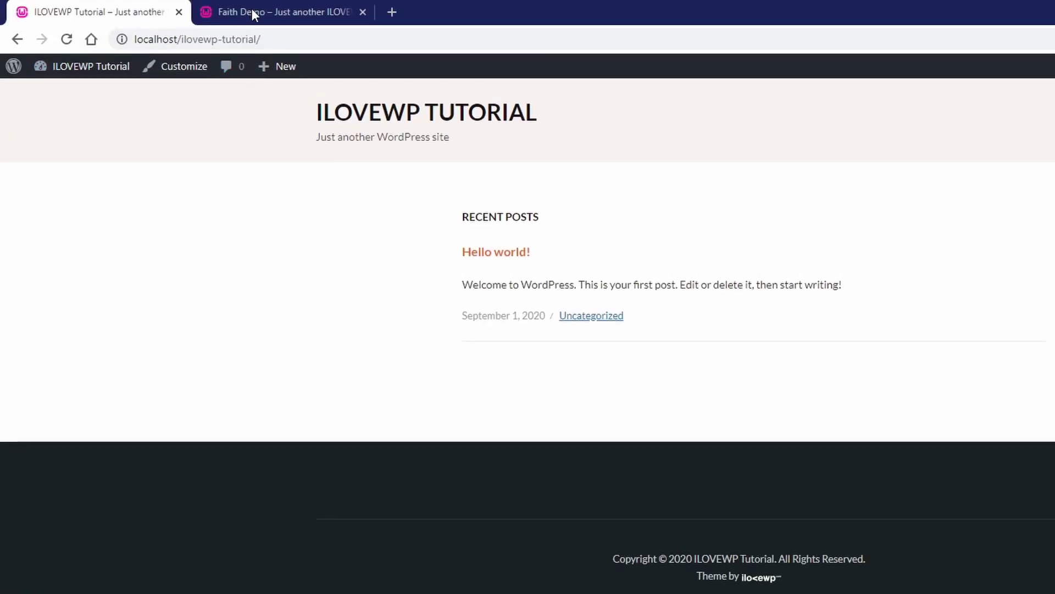
{"action": "left_click", "coordinate": [254, 14]}
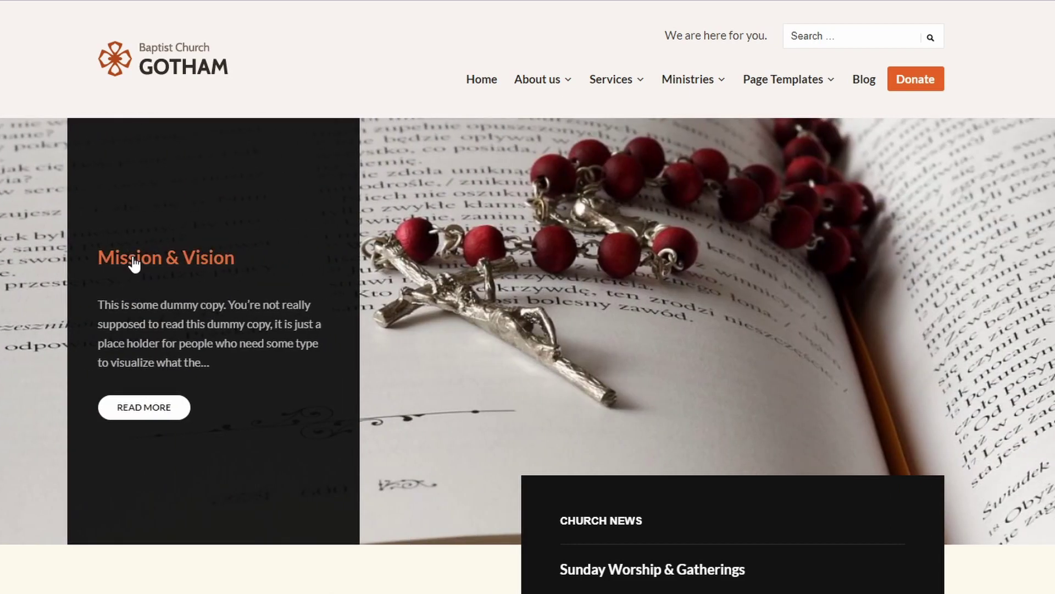
{"action": "scroll", "coordinate": [323, 446], "scroll_direction": "down", "scroll_amount": 4}
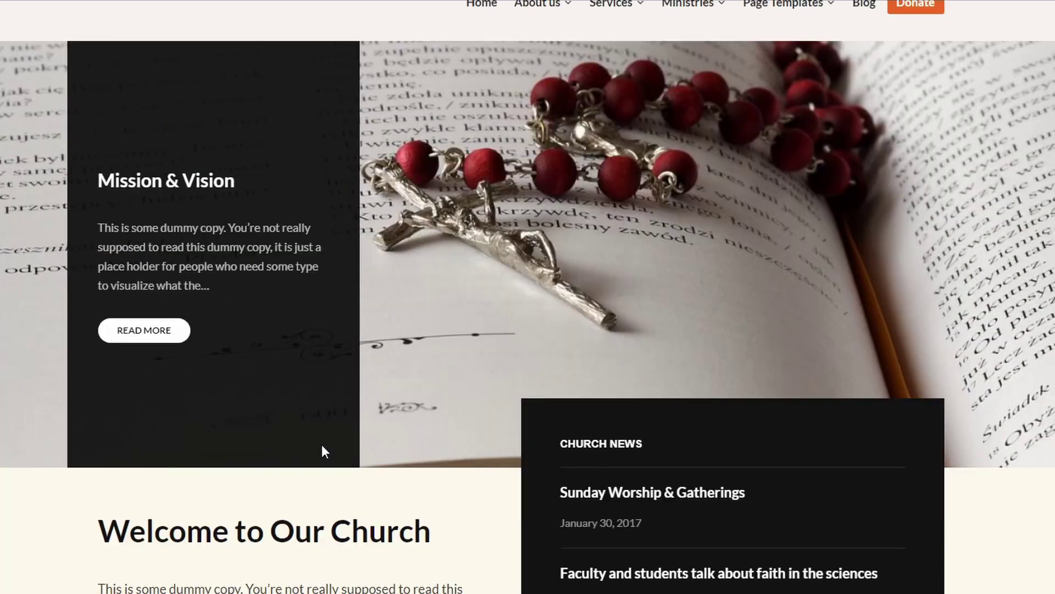
{"action": "scroll", "coordinate": [335, 436], "scroll_direction": "down", "scroll_amount": 1}
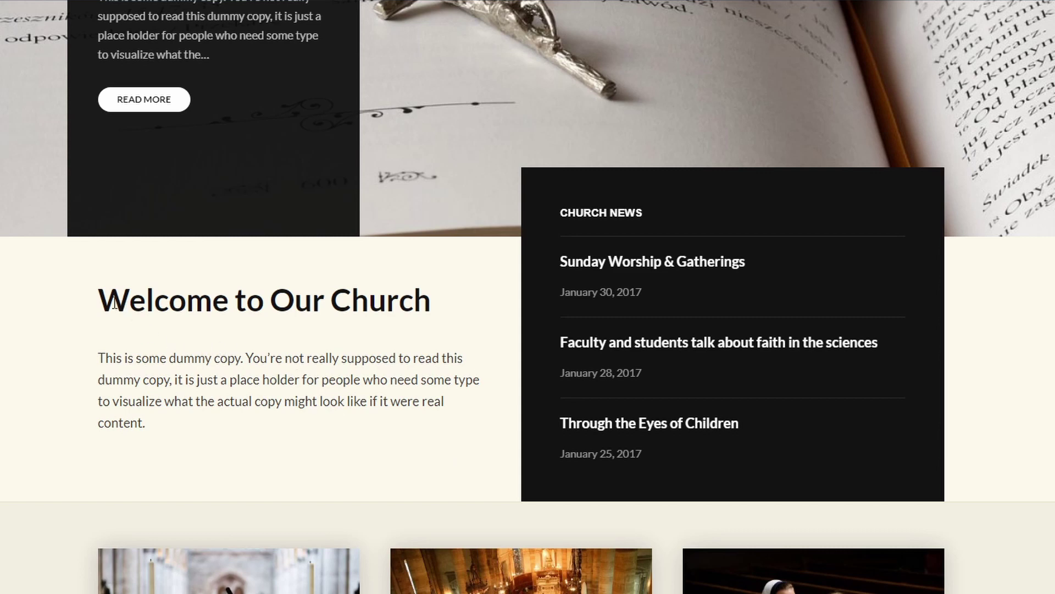
{"action": "left_click_drag", "start_coordinate": [101, 300], "coordinate": [438, 306]}
{"action": "left_click", "coordinate": [440, 309]}
- Scroll through the rest of the demo homepage down to the footer
{"action": "scroll", "coordinate": [428, 346], "scroll_direction": "down", "scroll_amount": 5}
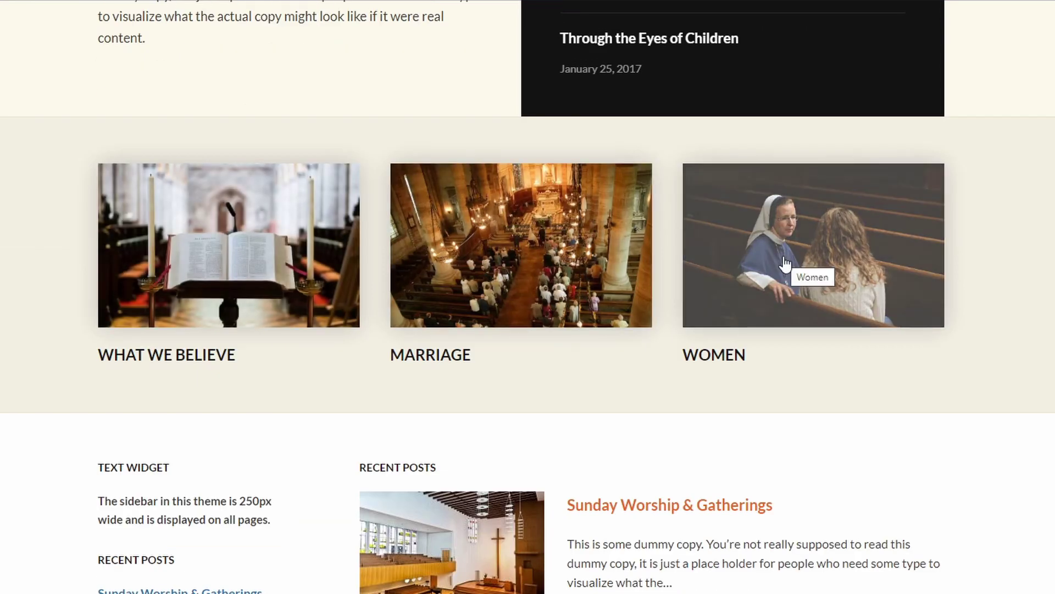
{"action": "scroll", "coordinate": [518, 259], "scroll_direction": "down", "scroll_amount": 5}
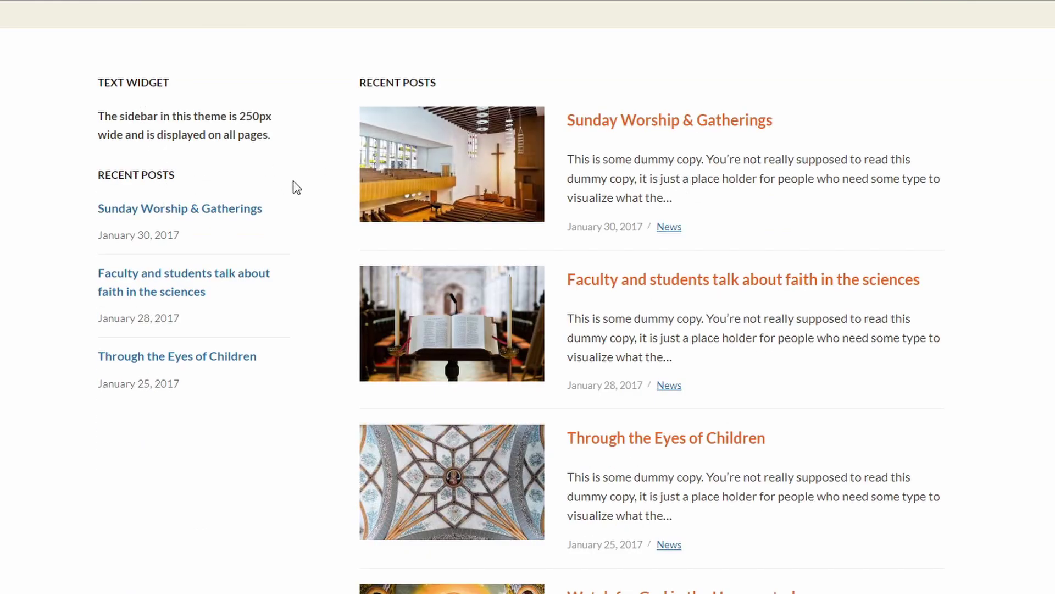
{"action": "scroll", "coordinate": [666, 305], "scroll_direction": "down", "scroll_amount": 10}
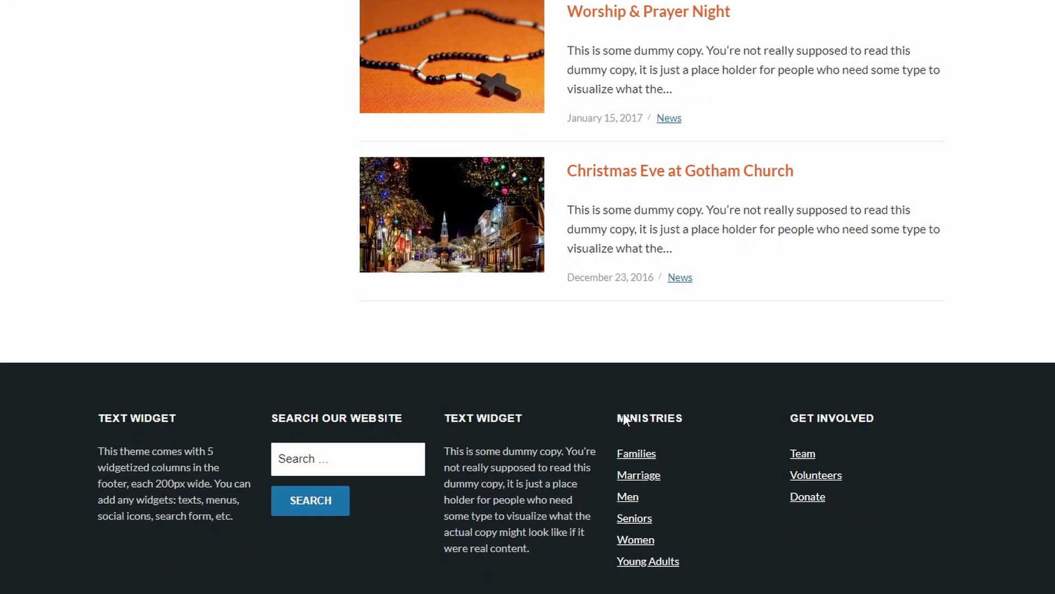
{"action": "scroll", "coordinate": [617, 418], "scroll_direction": "down", "scroll_amount": 2}
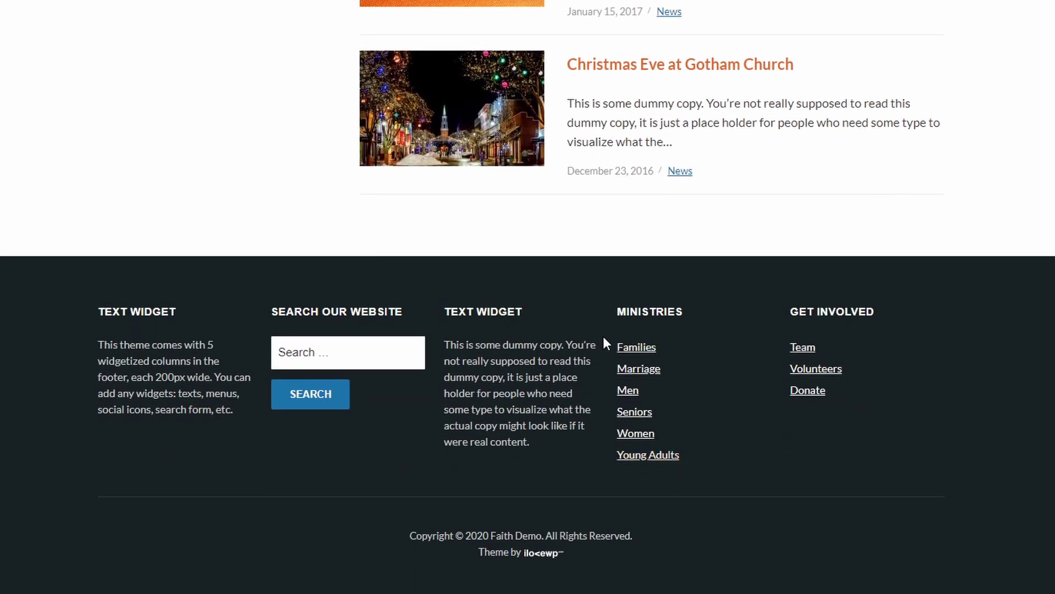
{"action": "scroll", "coordinate": [505, 362], "scroll_direction": "up", "scroll_amount": 15}
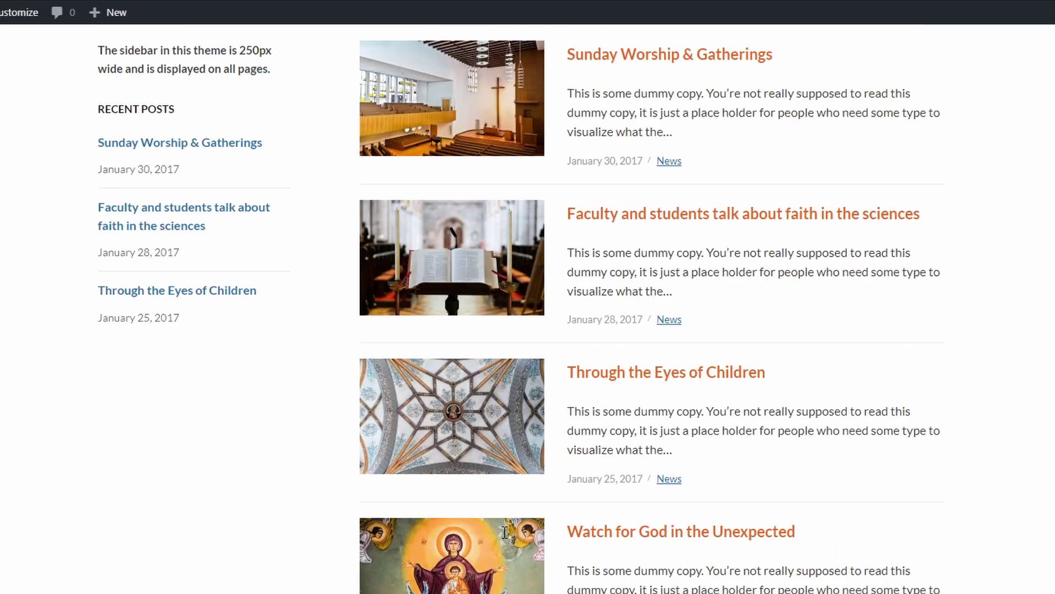
{"action": "scroll", "coordinate": [504, 532], "scroll_direction": "up", "scroll_amount": 10}
{"action": "scroll", "coordinate": [463, 501], "scroll_direction": "down", "scroll_amount": 2}
{"action": "scroll", "coordinate": [464, 501], "scroll_direction": "up", "scroll_amount": 2}
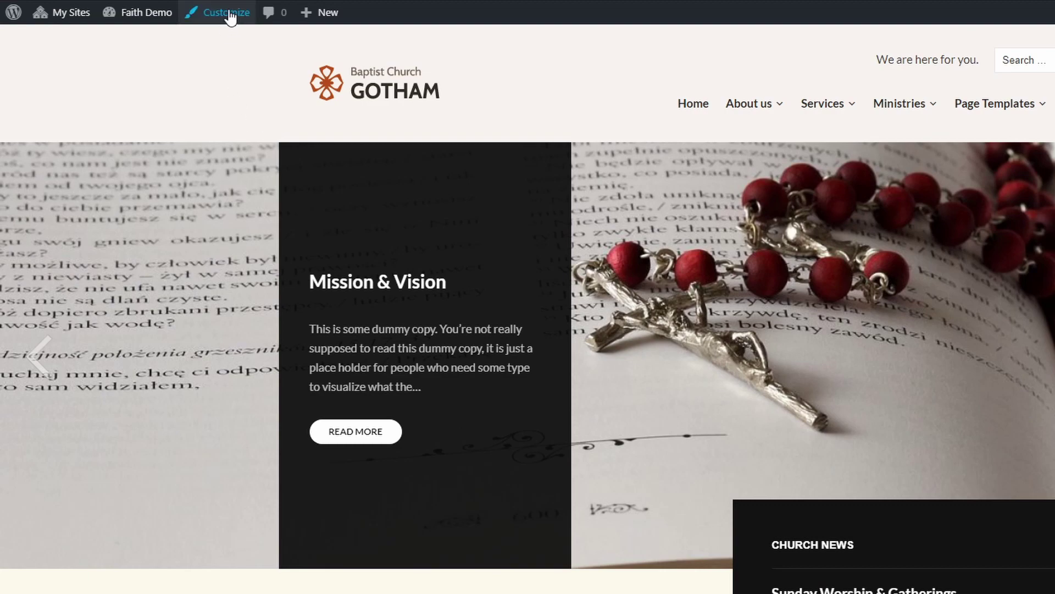
- Replace the Site Identity logo with the Baptist Church Gotham logo image
{"action": "left_click", "coordinate": [229, 16]}
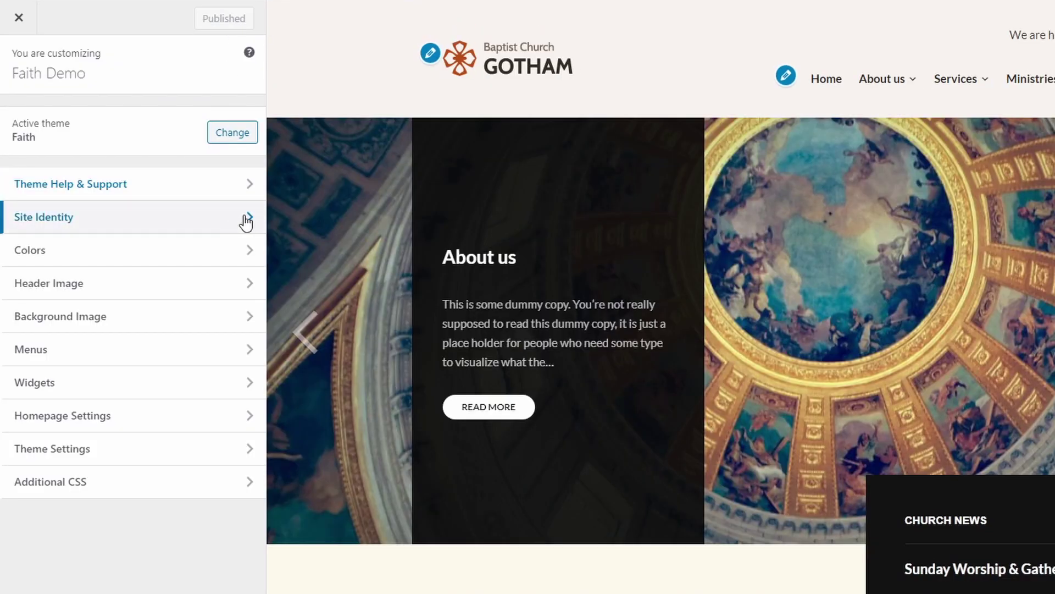
{"action": "left_click", "coordinate": [247, 220]}
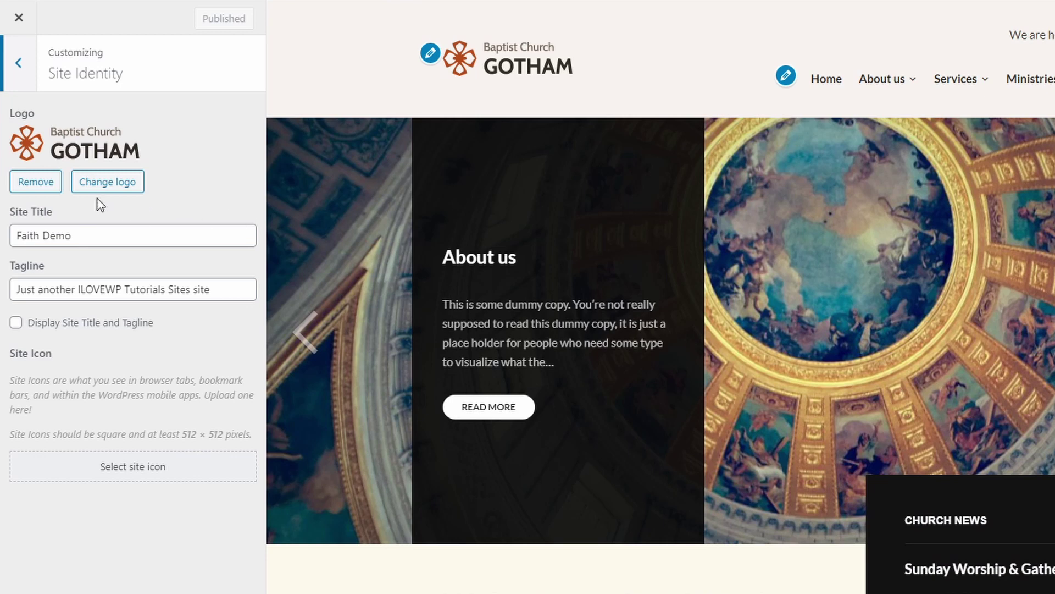
{"action": "left_click", "coordinate": [33, 186]}
{"action": "left_click", "coordinate": [130, 144]}
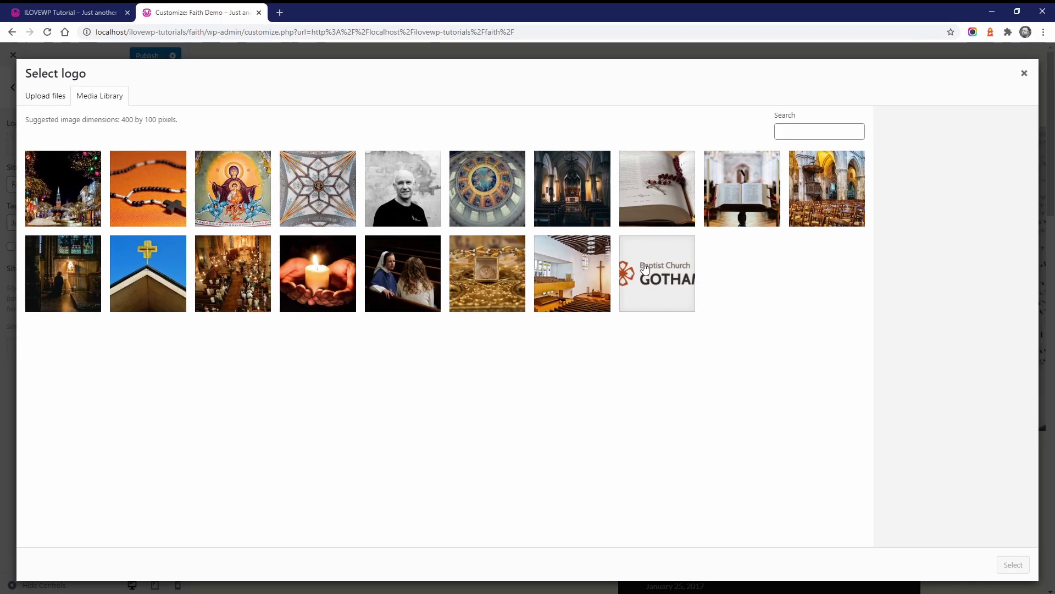
{"action": "left_click", "coordinate": [647, 269]}
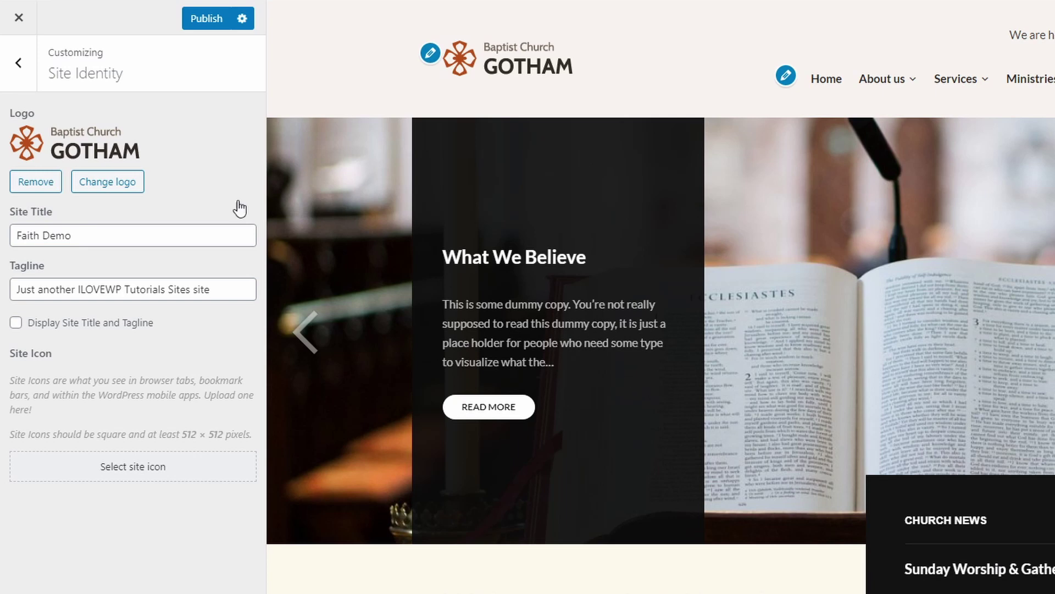
- Confirm the Main menu is assigned to the Primary Menu location
{"action": "left_click", "coordinate": [28, 79]}
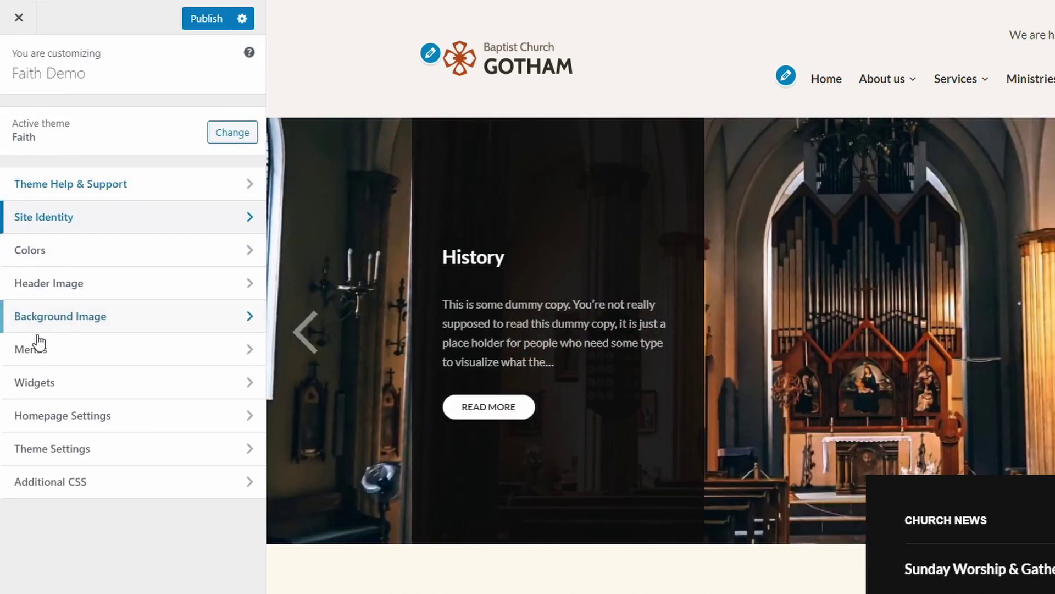
{"action": "left_click", "coordinate": [38, 345]}
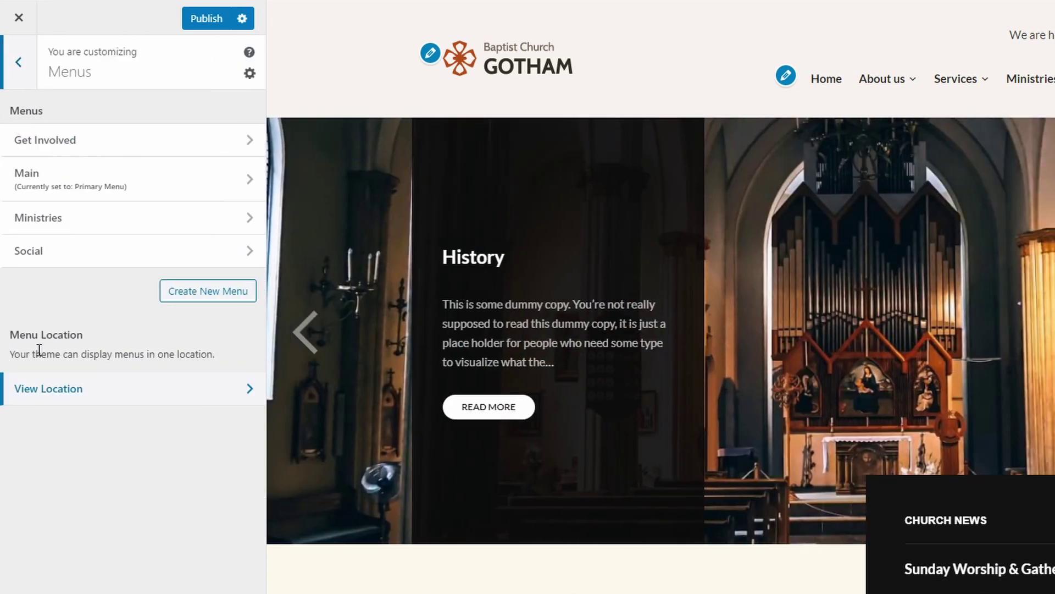
{"action": "left_click", "coordinate": [83, 391]}
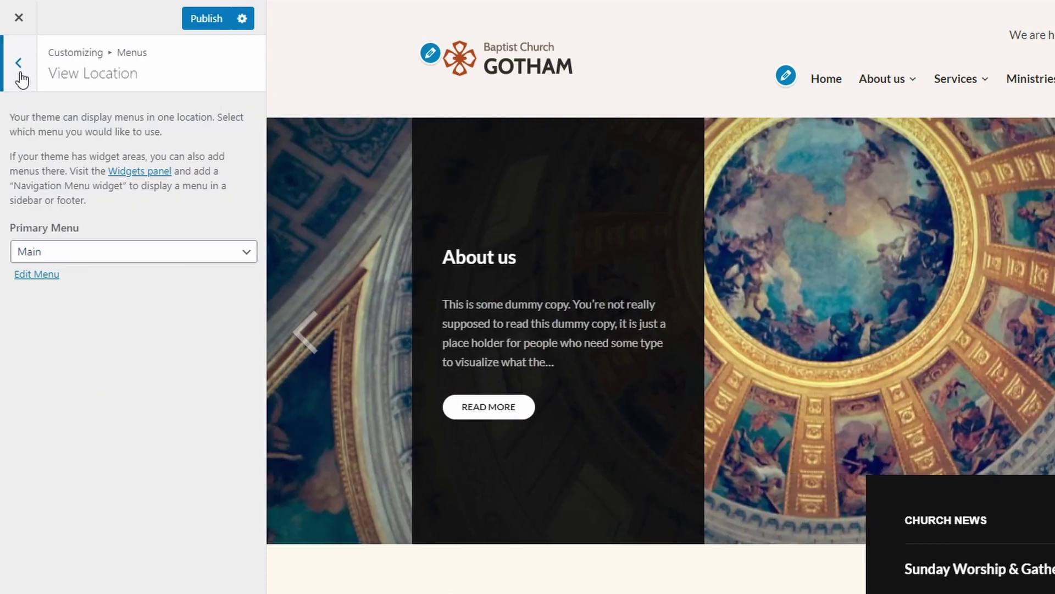
{"action": "left_click", "coordinate": [21, 75]}
{"action": "left_click", "coordinate": [21, 71]}
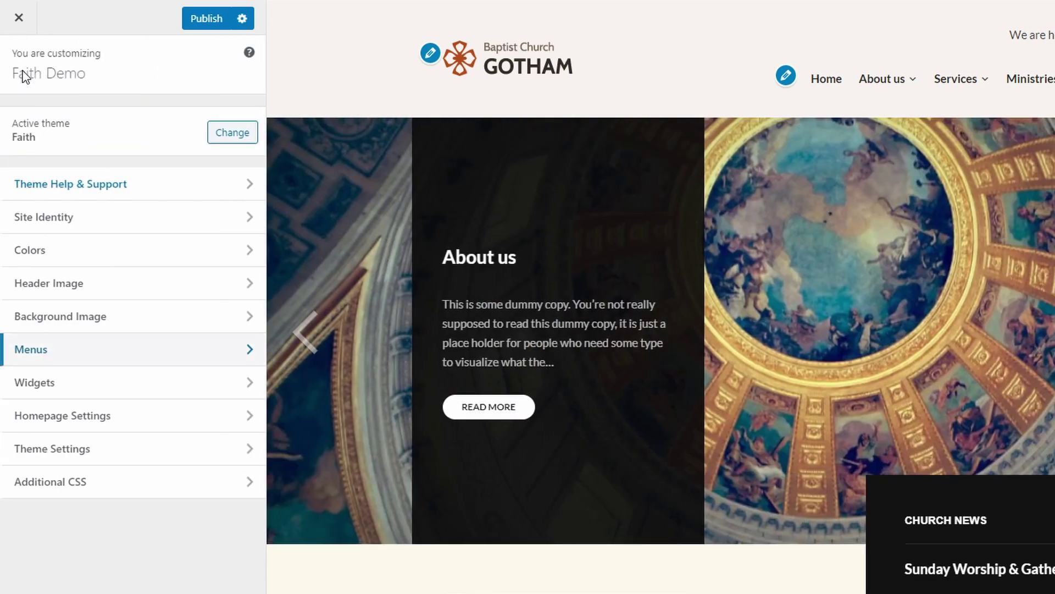
- Publish the Customizer changes and go to Theme Settings > Featured Content
{"action": "left_click", "coordinate": [199, 23]}
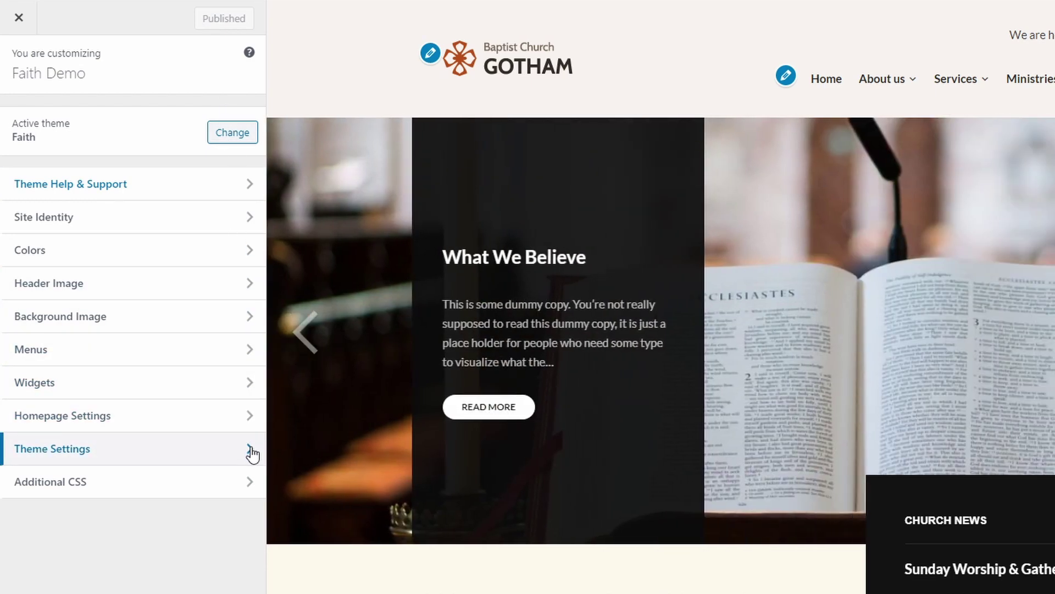
{"action": "left_click", "coordinate": [251, 450]}
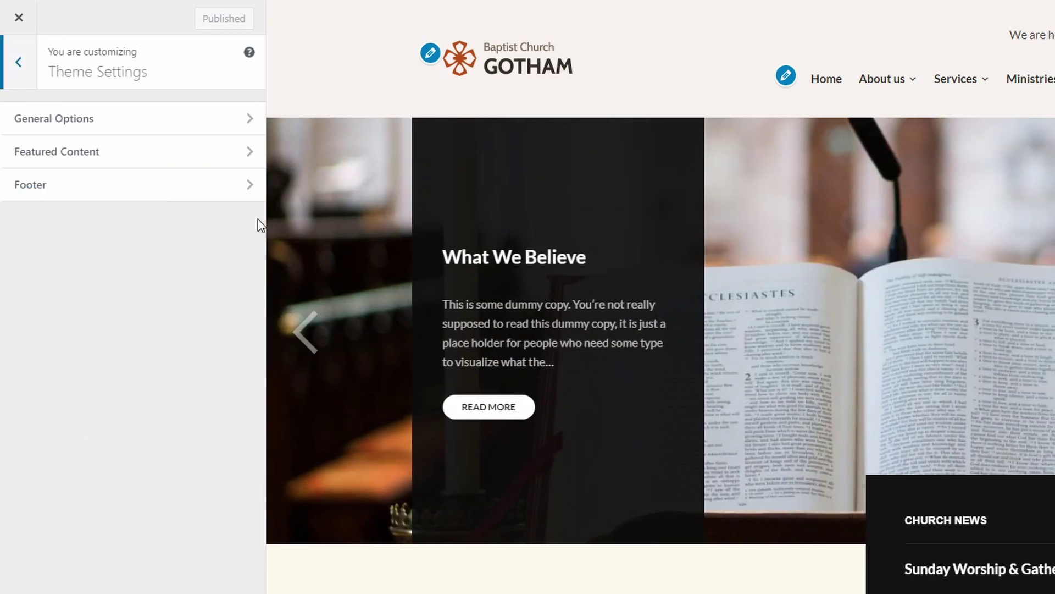
{"action": "left_click", "coordinate": [248, 154]}
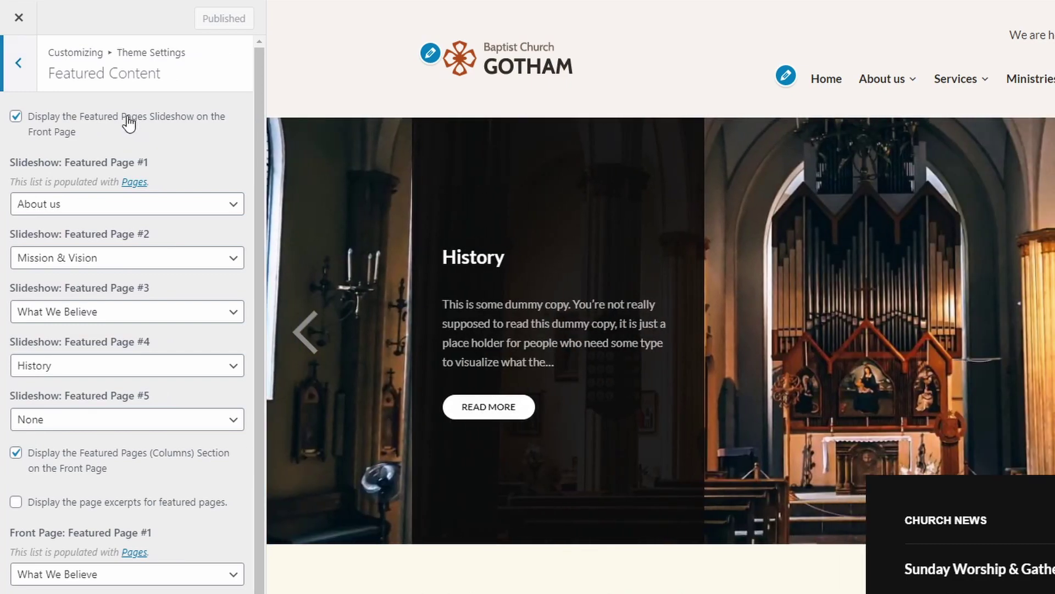
- Toggle the homepage slideshow off and on, keeping About us as Slideshow Featured Page #1
{"action": "left_click", "coordinate": [129, 123]}
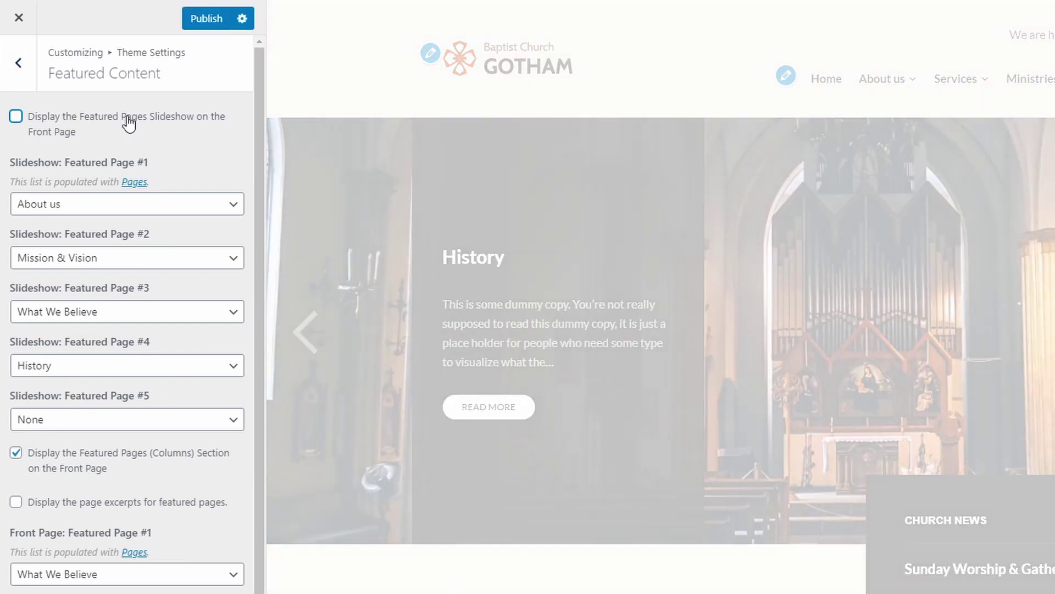
{"action": "left_click", "coordinate": [127, 118]}
{"action": "left_click", "coordinate": [106, 203]}
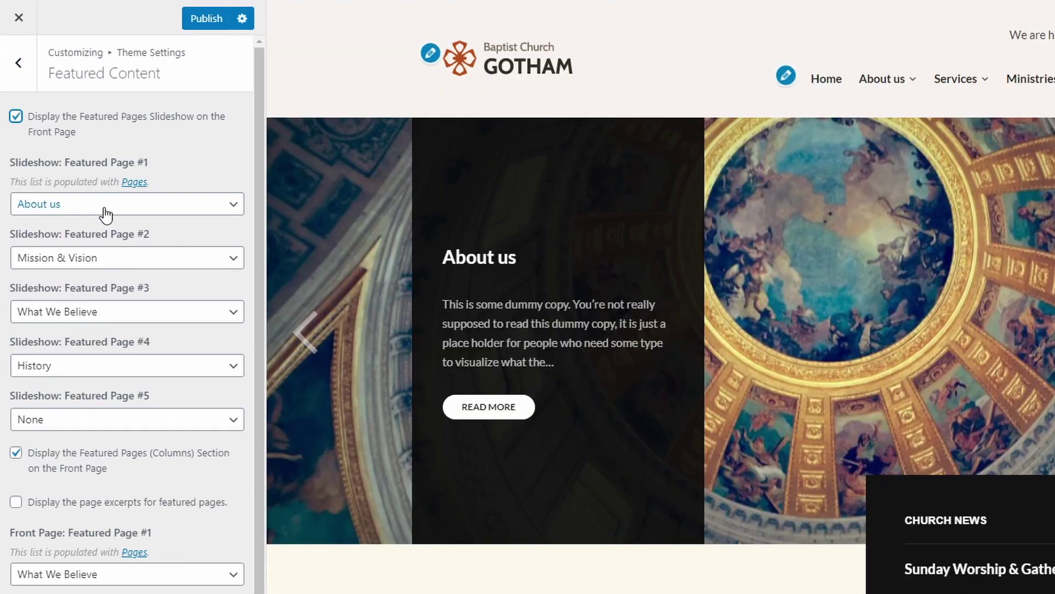
{"action": "left_click", "coordinate": [79, 208]}
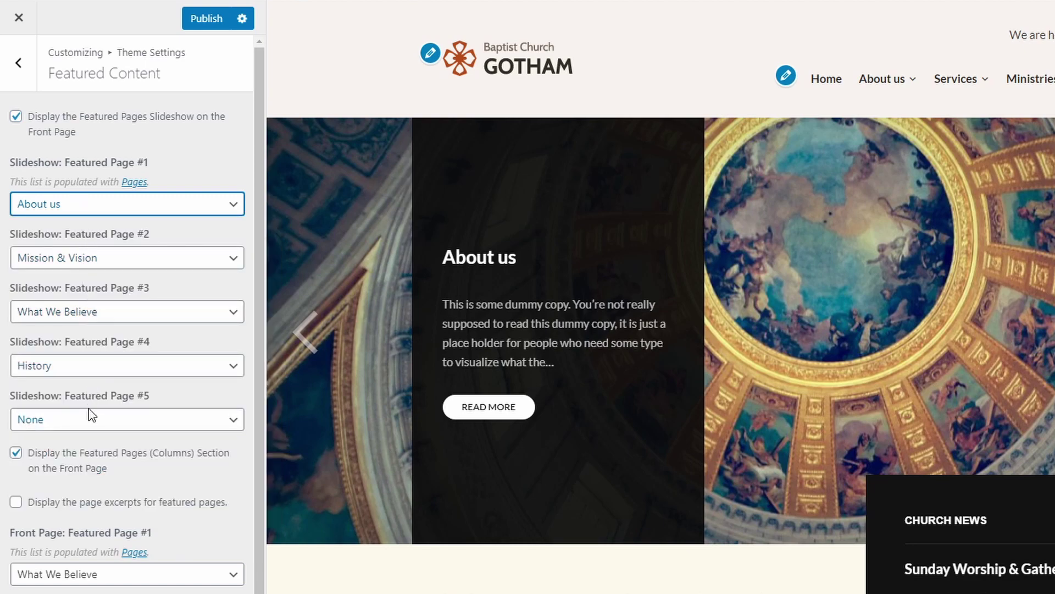
- Enable featured page columns with What We Believe first, Mission & Vision fourth, and excerpts shown
{"action": "scroll", "coordinate": [518, 499], "scroll_direction": "down", "scroll_amount": 10}
{"action": "scroll", "coordinate": [529, 446], "scroll_direction": "down", "scroll_amount": 1}
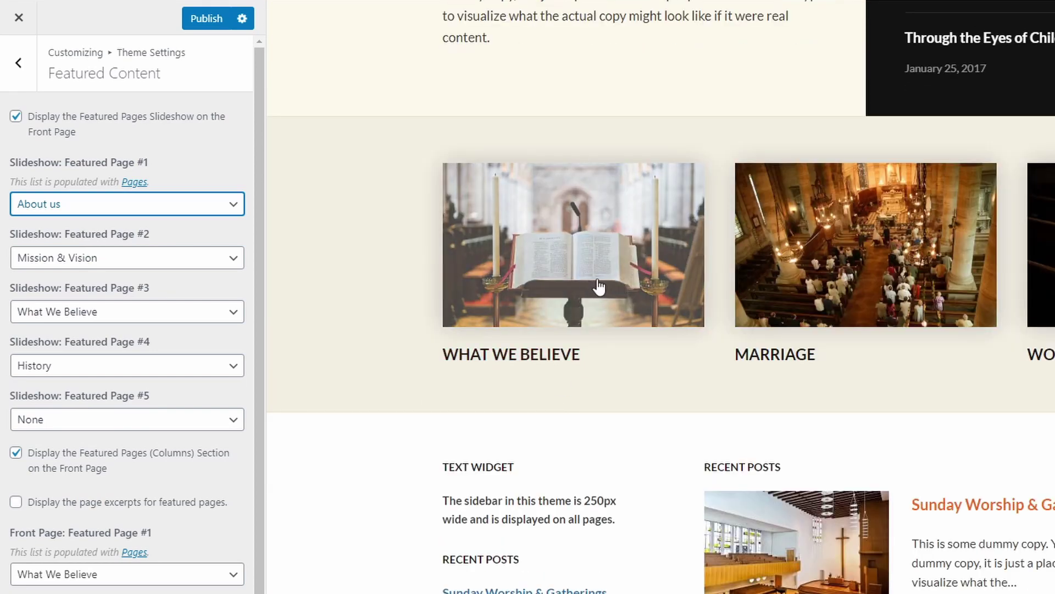
{"action": "scroll", "coordinate": [181, 420], "scroll_direction": "down", "scroll_amount": 1}
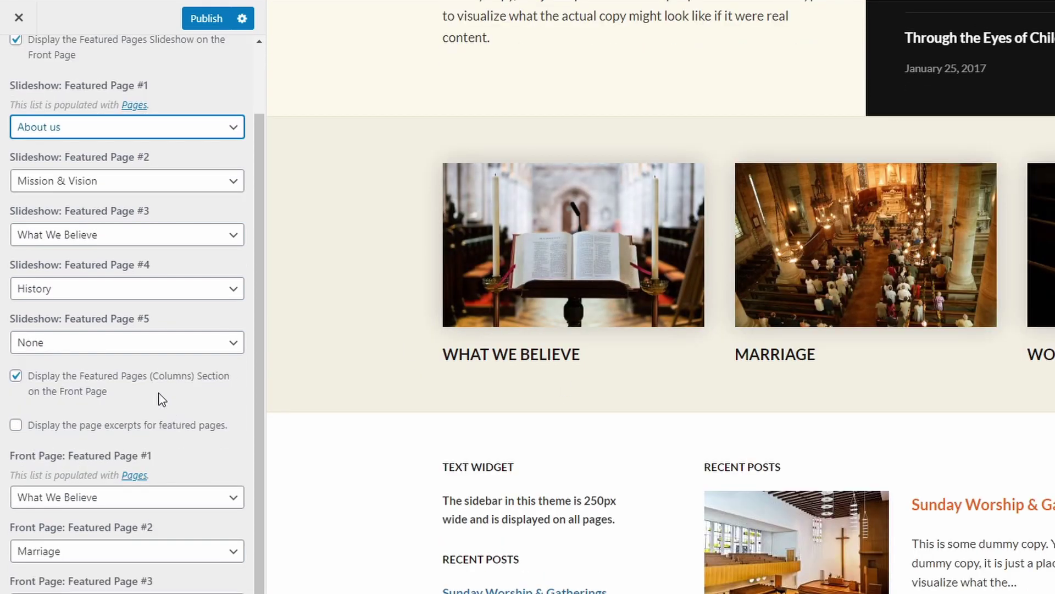
{"action": "left_click", "coordinate": [124, 378]}
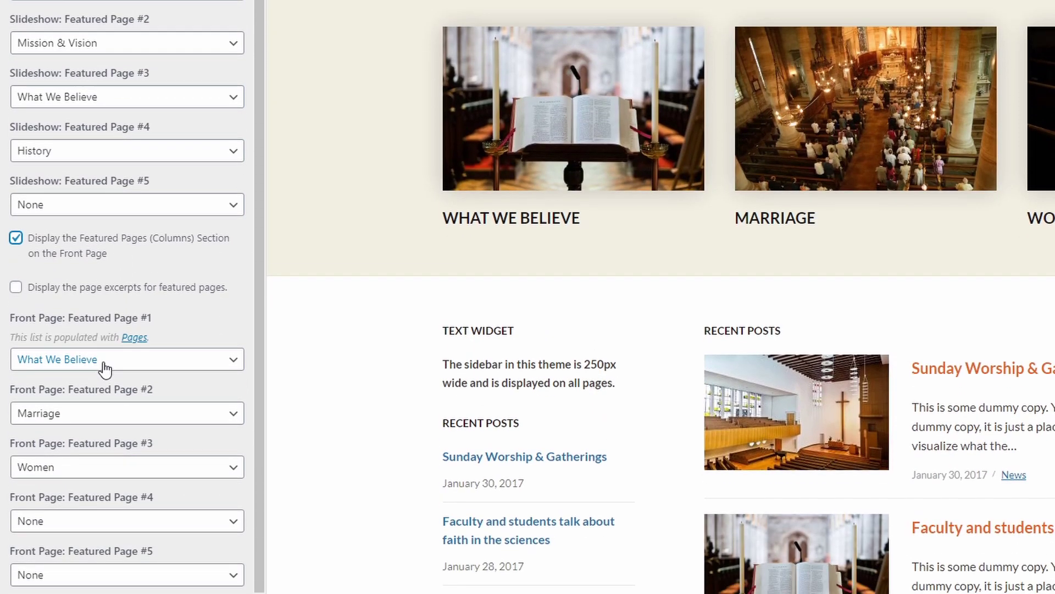
{"action": "left_click", "coordinate": [106, 498]}
{"action": "left_click", "coordinate": [106, 498]}
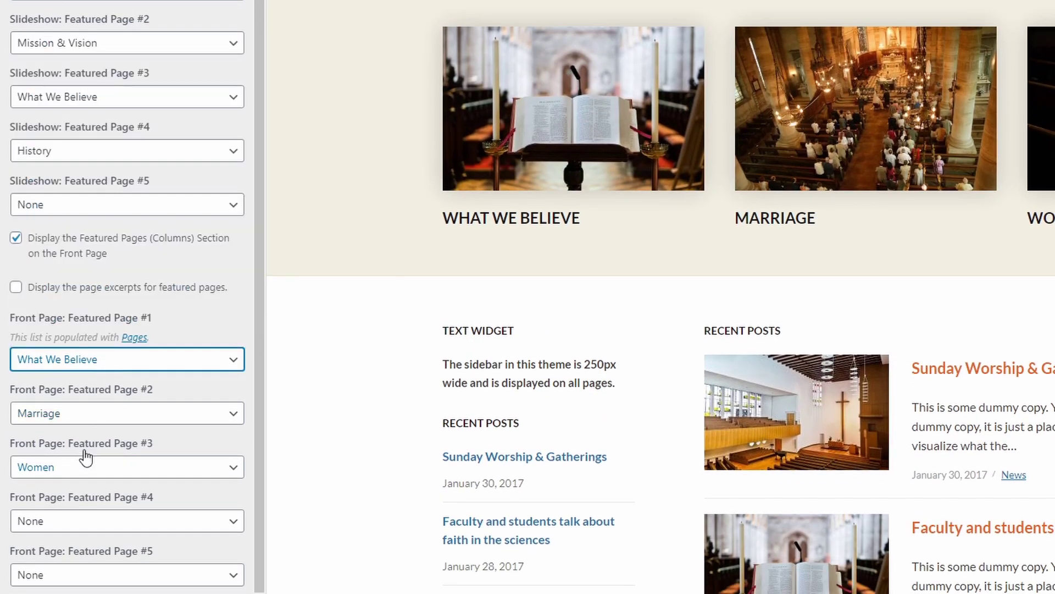
{"action": "left_click", "coordinate": [102, 520]}
{"action": "scroll", "coordinate": [58, 420], "scroll_direction": "down", "scroll_amount": 1}
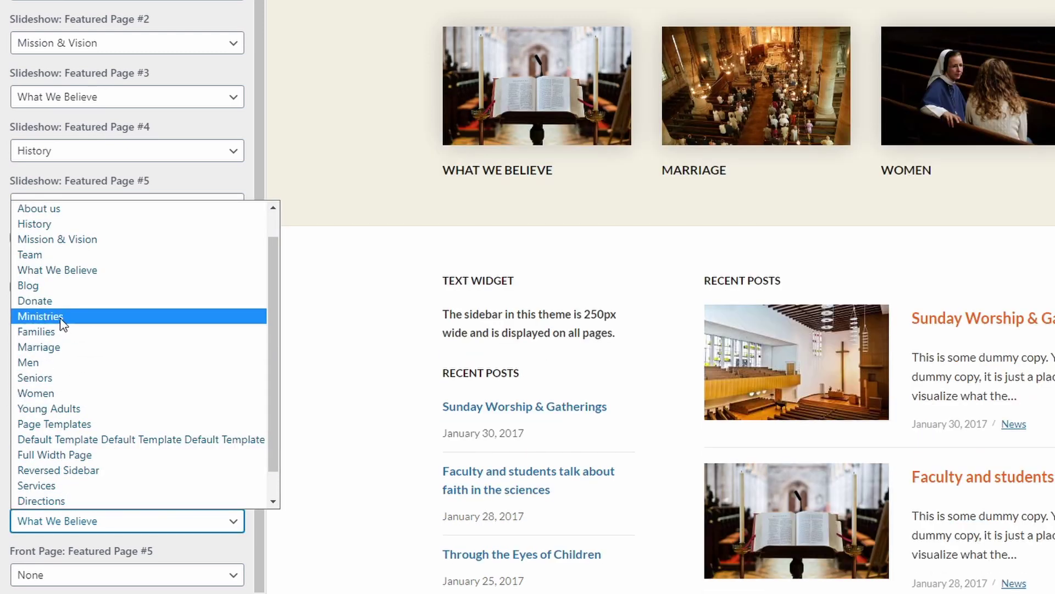
{"action": "left_click", "coordinate": [66, 240]}
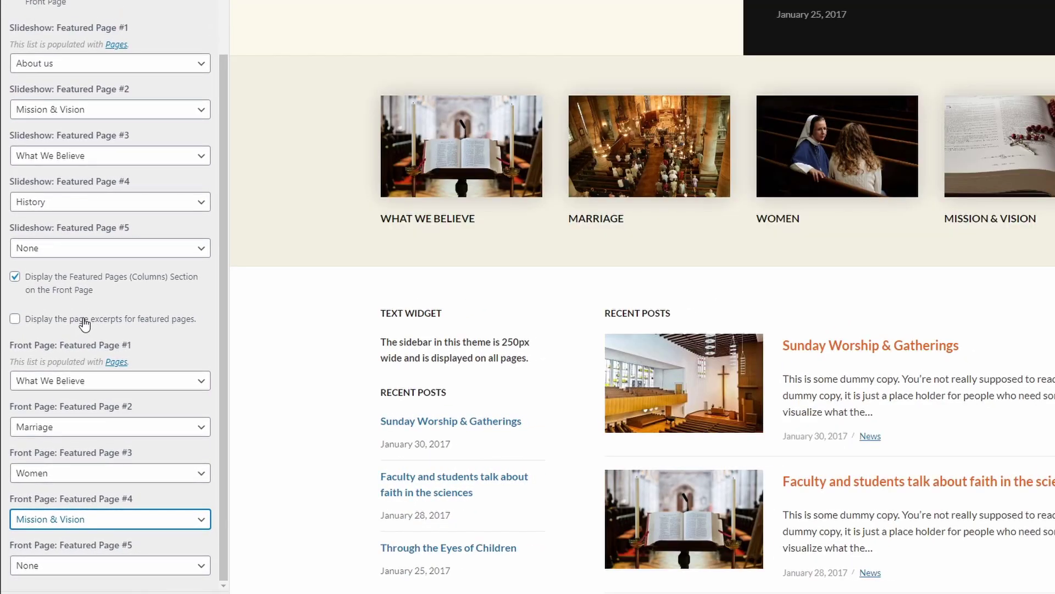
{"action": "left_click", "coordinate": [50, 320]}
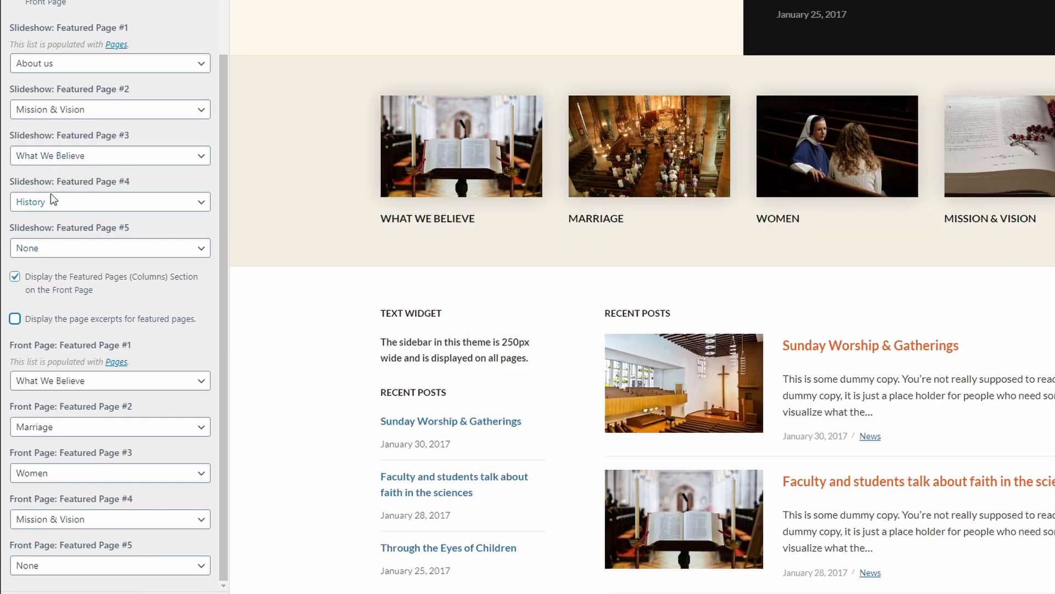
- Set Slideshow Page #4 and Featured Column #4 to None, and turn excerpts off
{"action": "left_click", "coordinate": [47, 201]}
{"action": "left_click", "coordinate": [40, 215]}
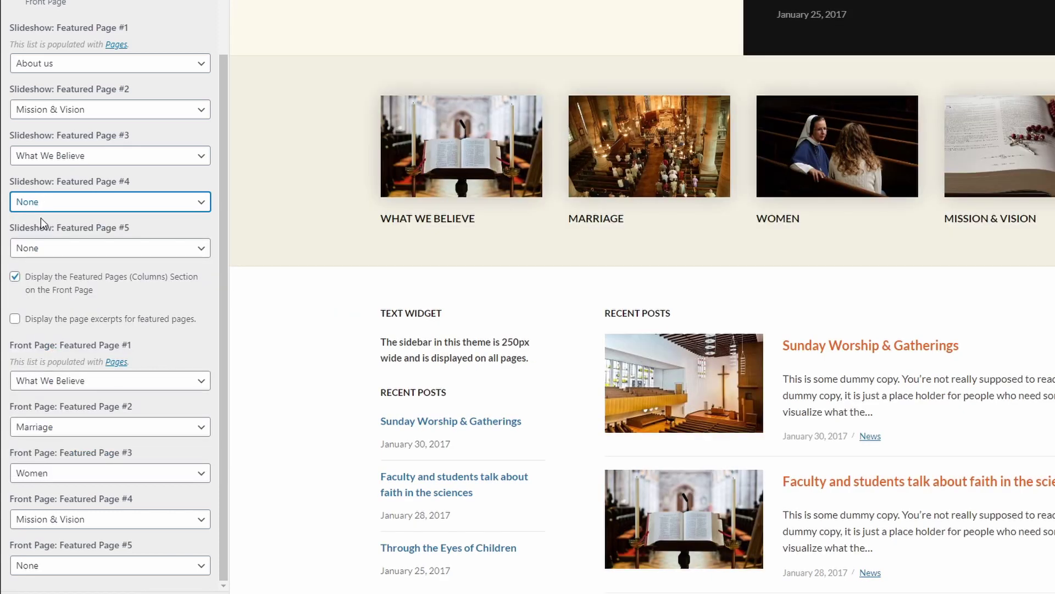
{"action": "left_click", "coordinate": [71, 519]}
{"action": "scroll", "coordinate": [74, 358], "scroll_direction": "down", "scroll_amount": 1}
{"action": "scroll", "coordinate": [67, 269], "scroll_direction": "up", "scroll_amount": 1}
{"action": "left_click", "coordinate": [49, 252]}
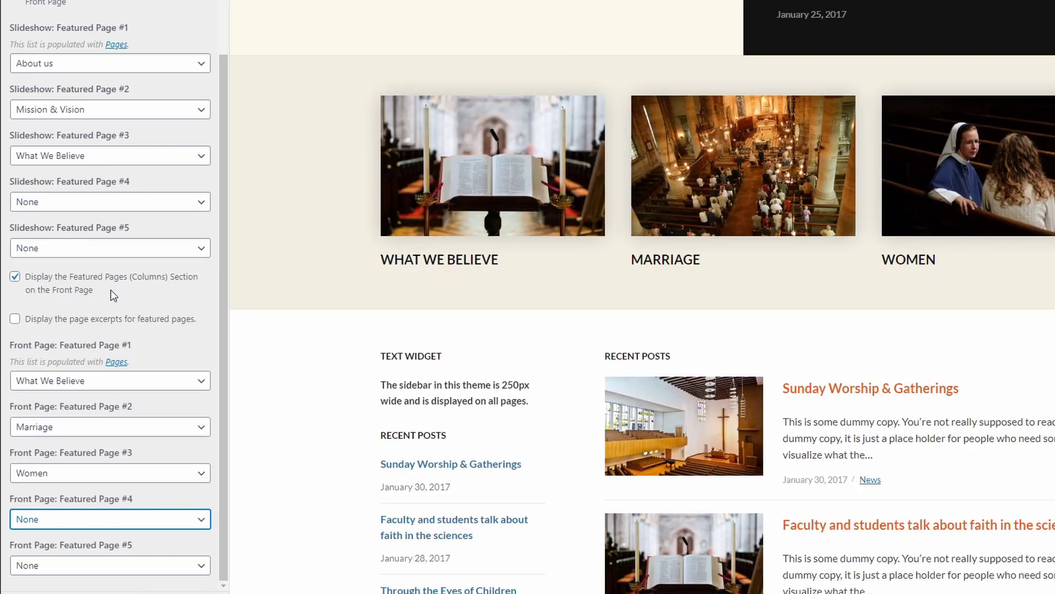
{"action": "left_click", "coordinate": [90, 321]}
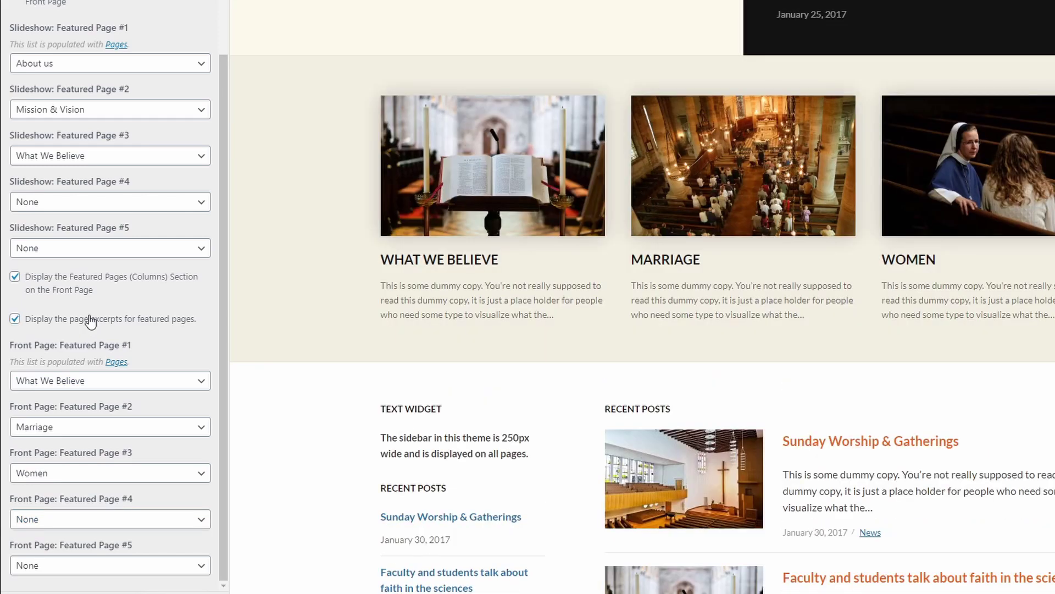
{"action": "left_click", "coordinate": [90, 321]}
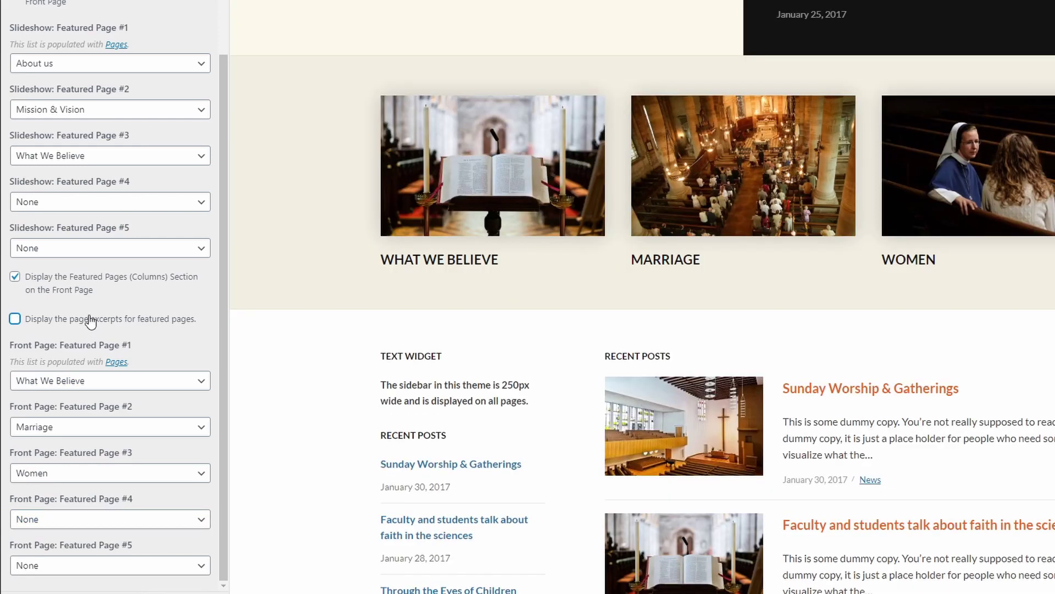
{"action": "scroll", "coordinate": [89, 321], "scroll_direction": "up", "scroll_amount": 2}
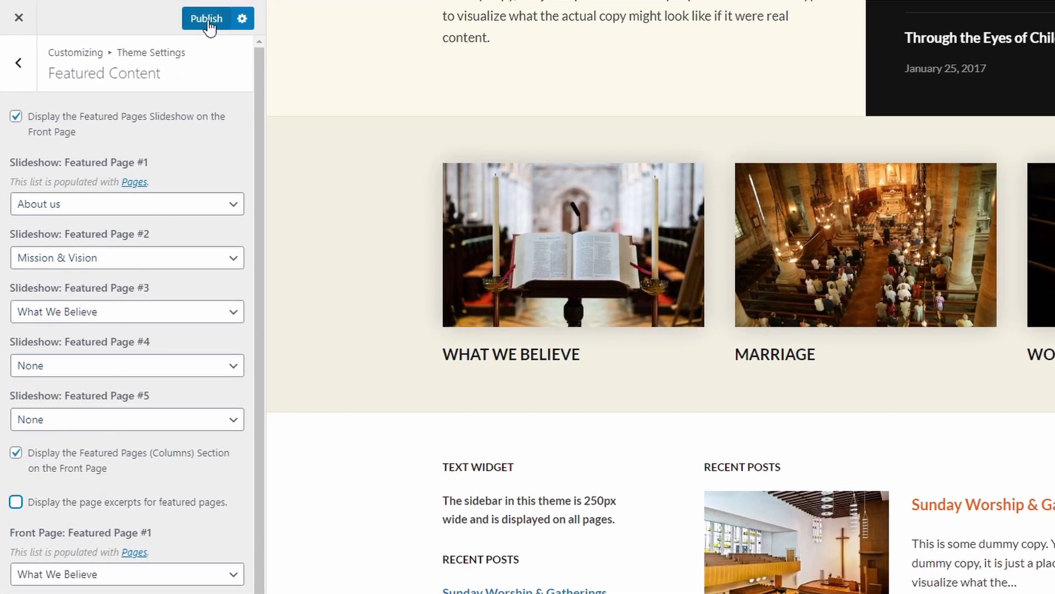
{"action": "left_click", "coordinate": [242, 19]}
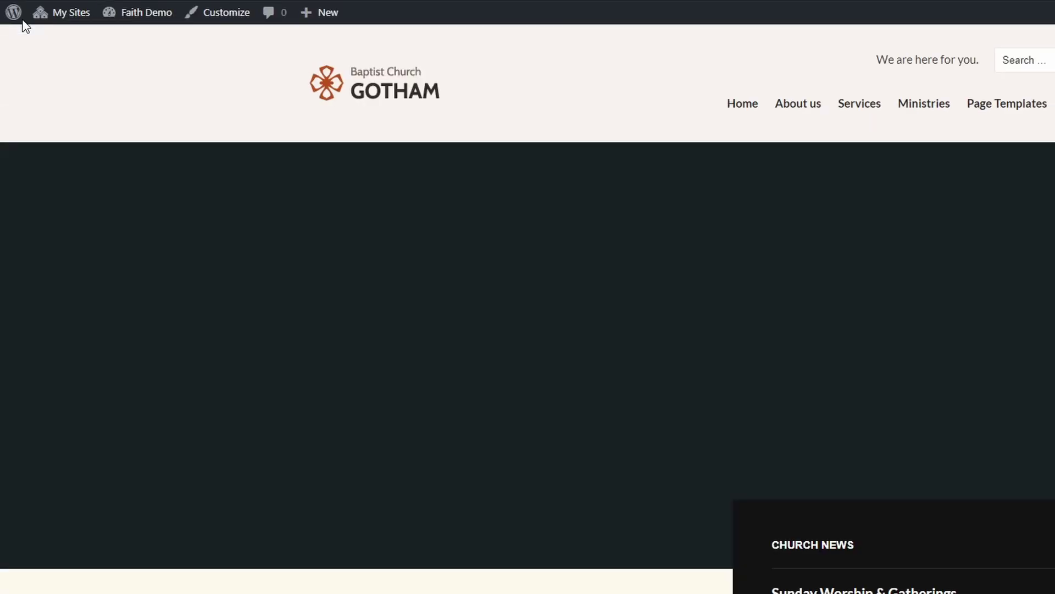
- Create a page titled 'Sample Page', set the church-interior photo as featured image, and publish
{"action": "mouse_move", "coordinate": [320, 25]}
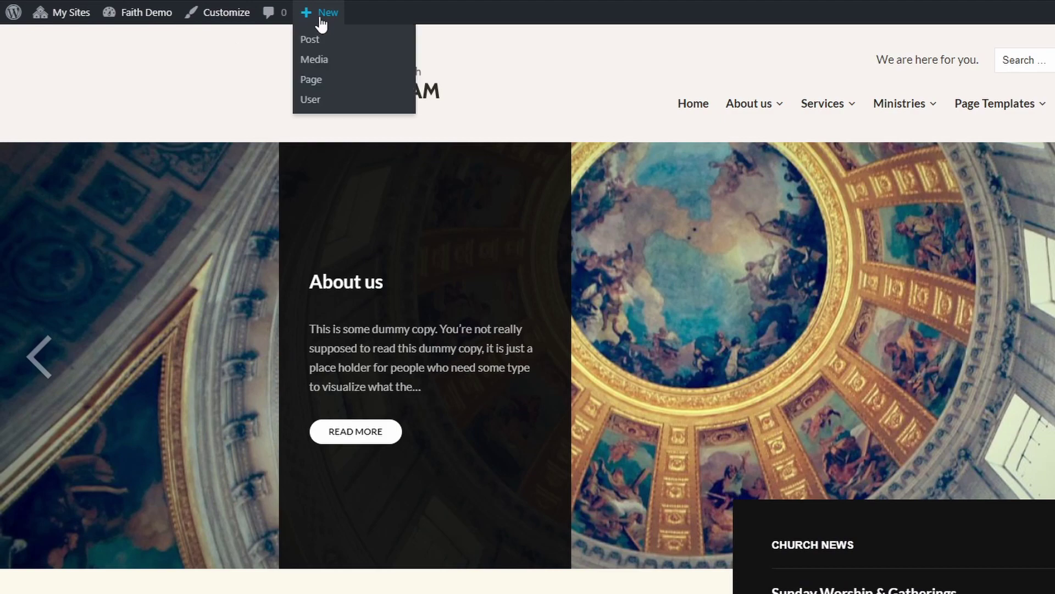
{"action": "left_click", "coordinate": [311, 81]}
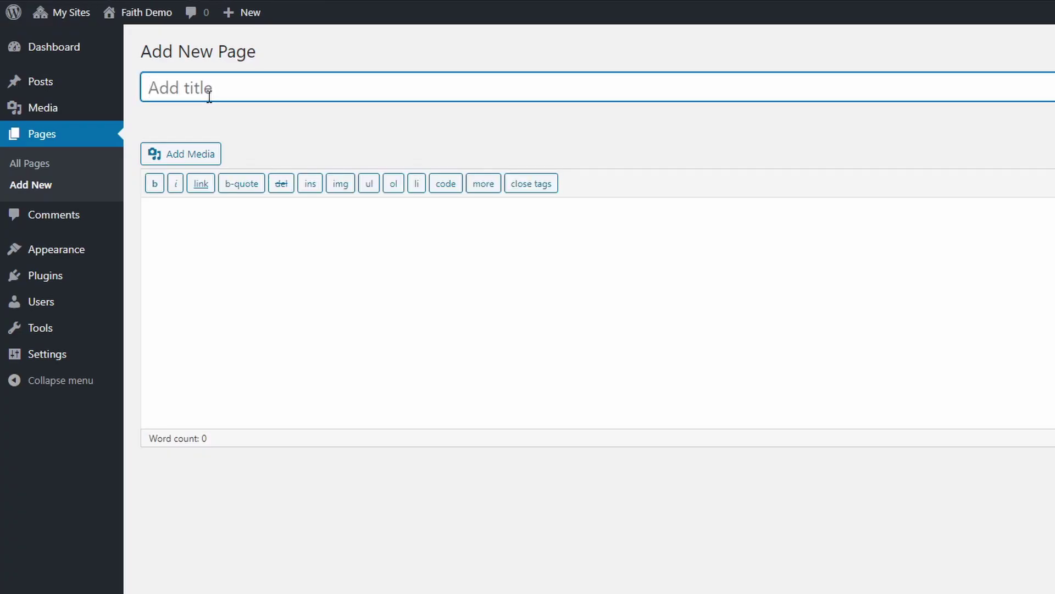
{"action": "type", "text": "Sample Page"}
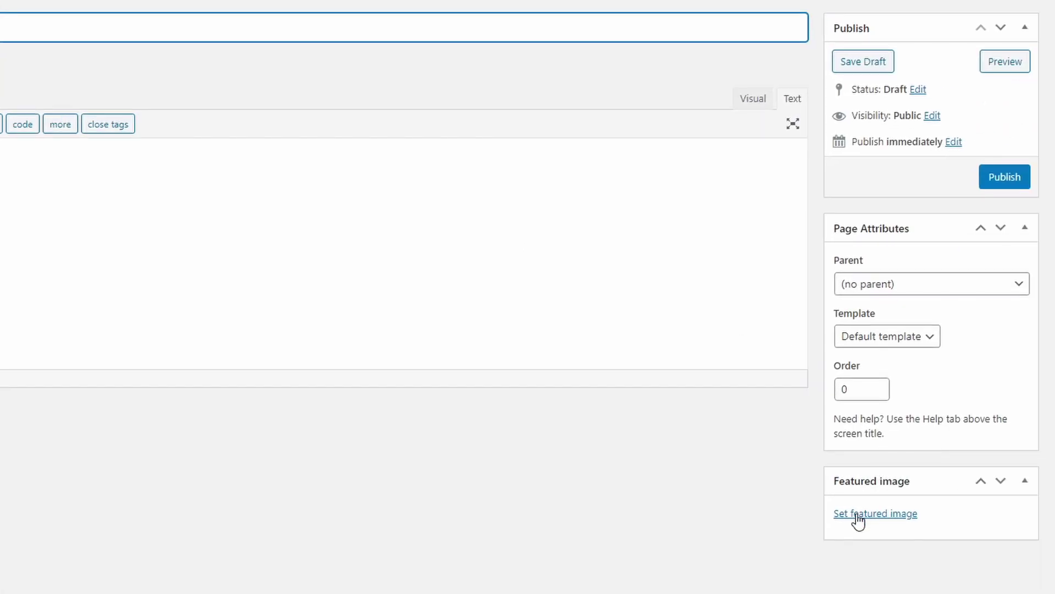
{"action": "left_click", "coordinate": [858, 519]}
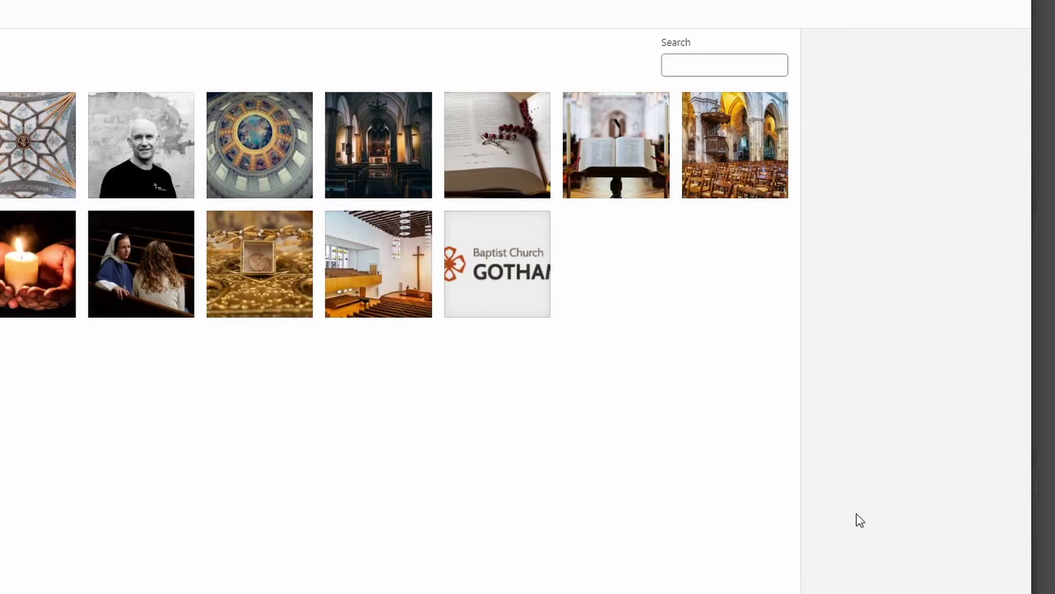
{"action": "left_click", "coordinate": [378, 144]}
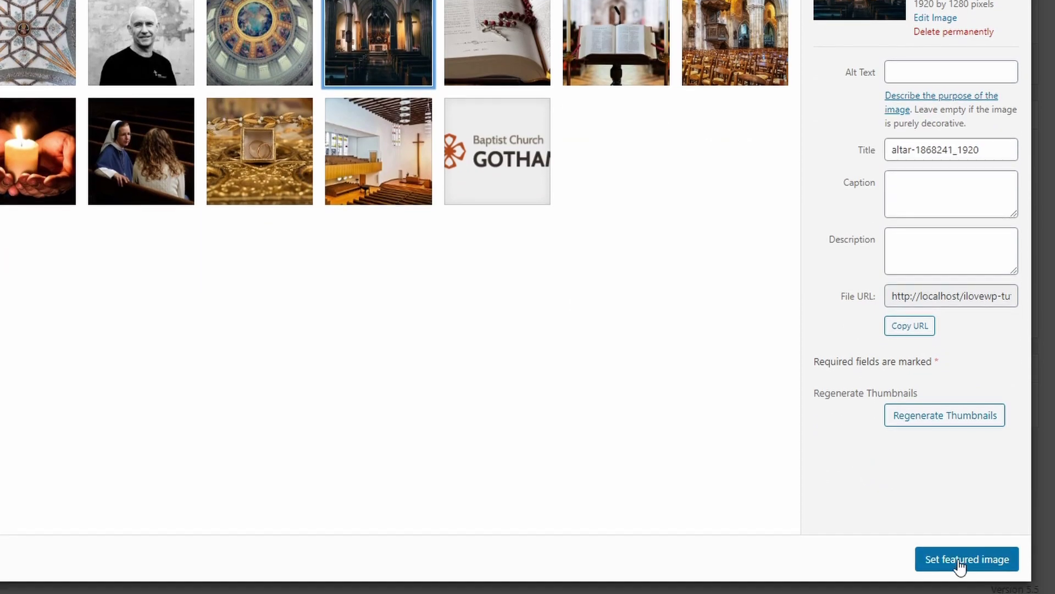
{"action": "left_click", "coordinate": [959, 559]}
{"action": "left_click", "coordinate": [988, 75]}
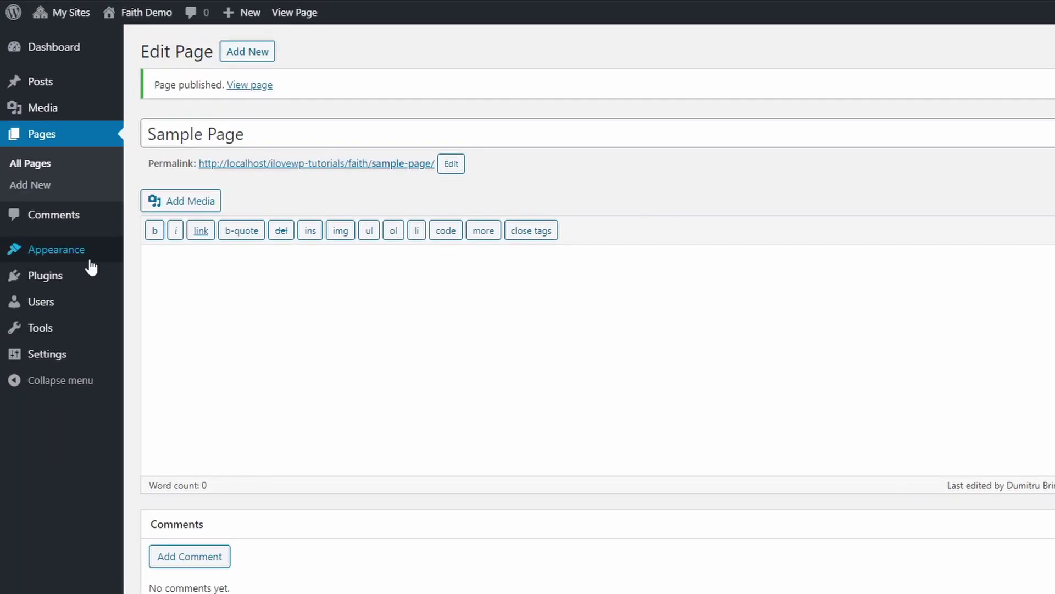
- In Theme Settings > Featured Content, set Front Page Featured Page #4 to Sample Page and publish
{"action": "mouse_move", "coordinate": [72, 258]}
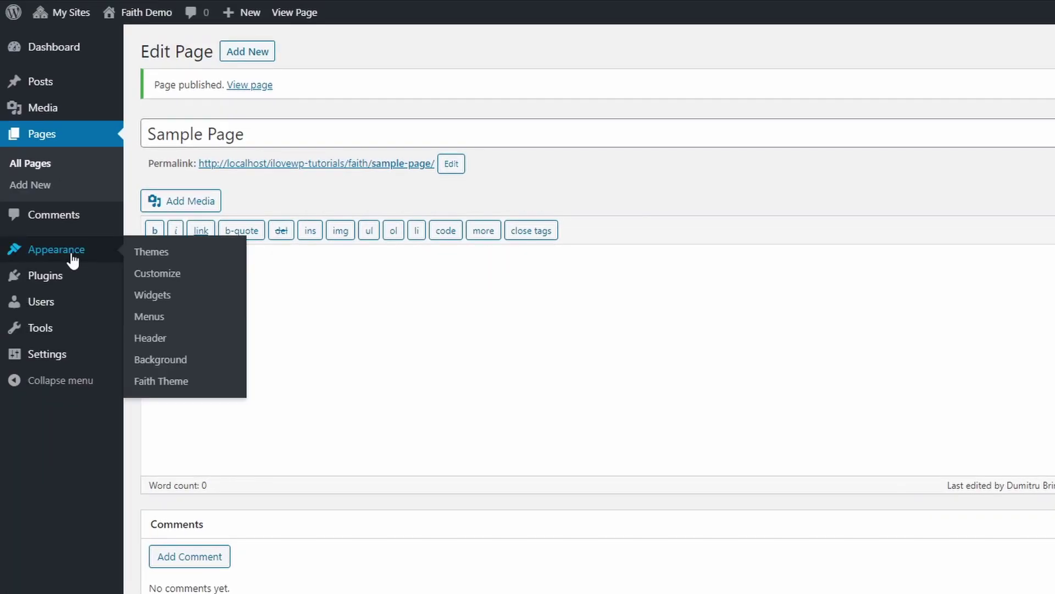
{"action": "left_click", "coordinate": [158, 273]}
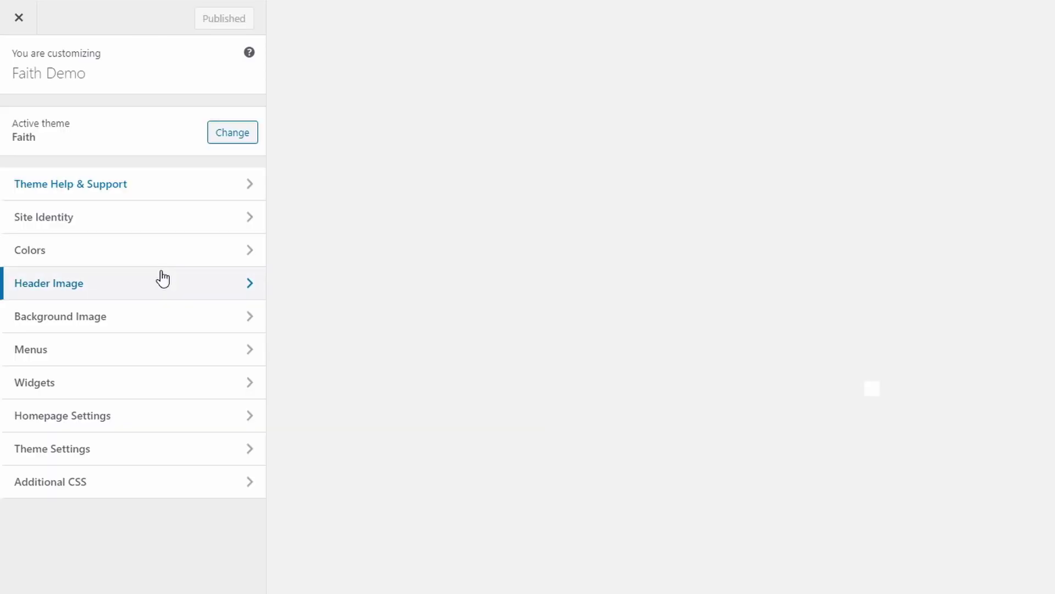
{"action": "scroll", "coordinate": [592, 405], "scroll_direction": "down", "scroll_amount": 1}
{"action": "scroll", "coordinate": [592, 406], "scroll_direction": "down", "scroll_amount": 8}
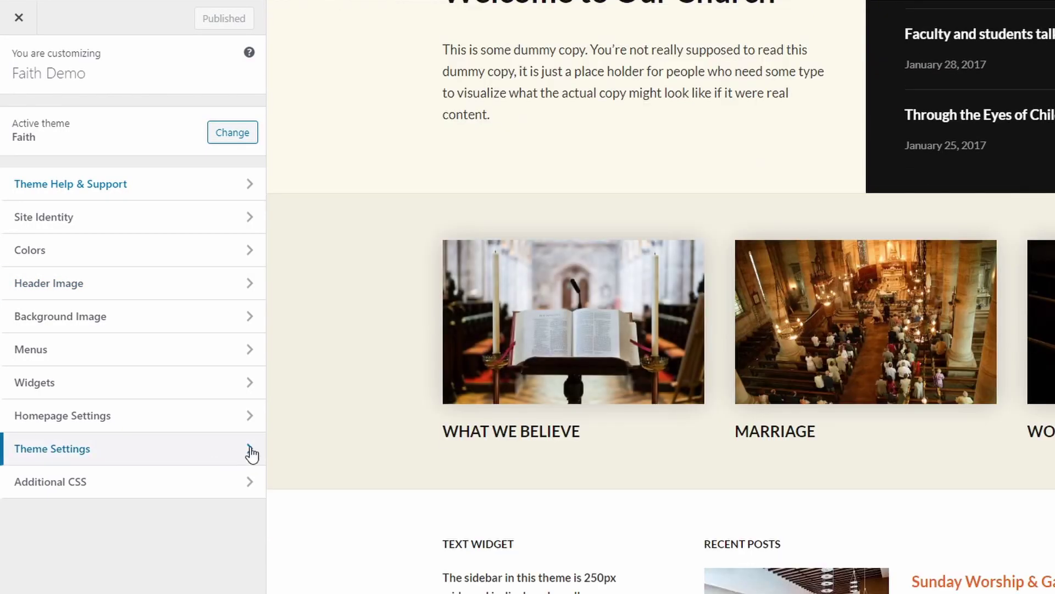
{"action": "left_click", "coordinate": [253, 452]}
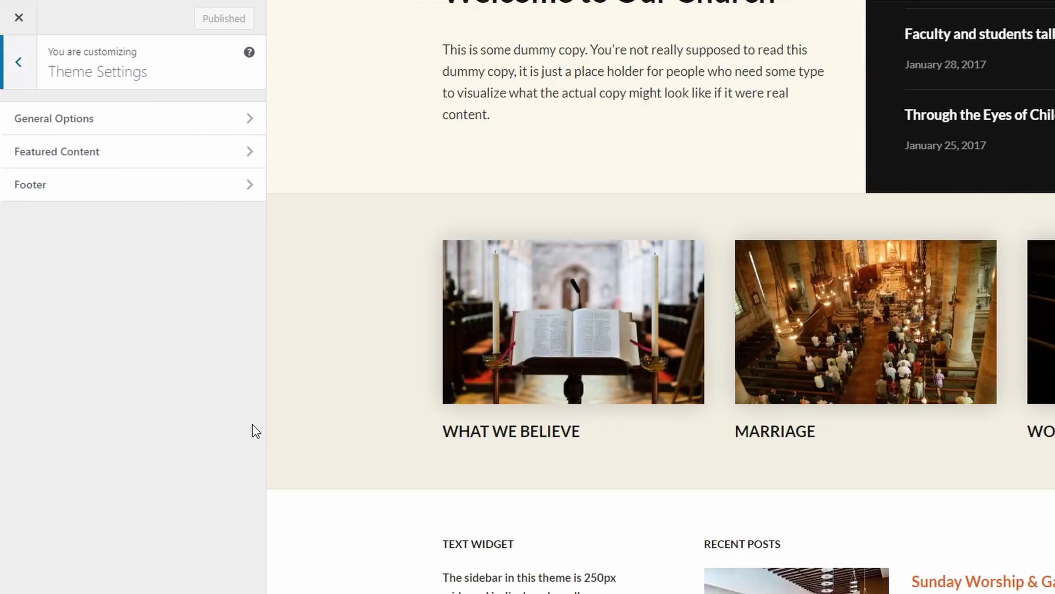
{"action": "left_click", "coordinate": [252, 153]}
{"action": "scroll", "coordinate": [156, 408], "scroll_direction": "down", "scroll_amount": 4}
{"action": "left_click", "coordinate": [89, 528]}
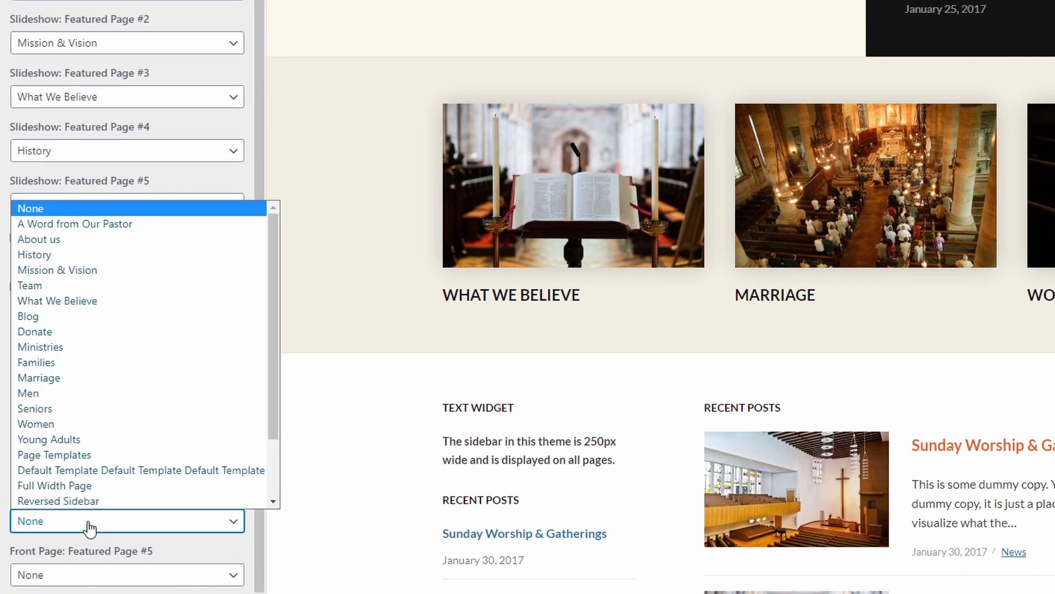
{"action": "scroll", "coordinate": [111, 445], "scroll_direction": "down", "scroll_amount": 2}
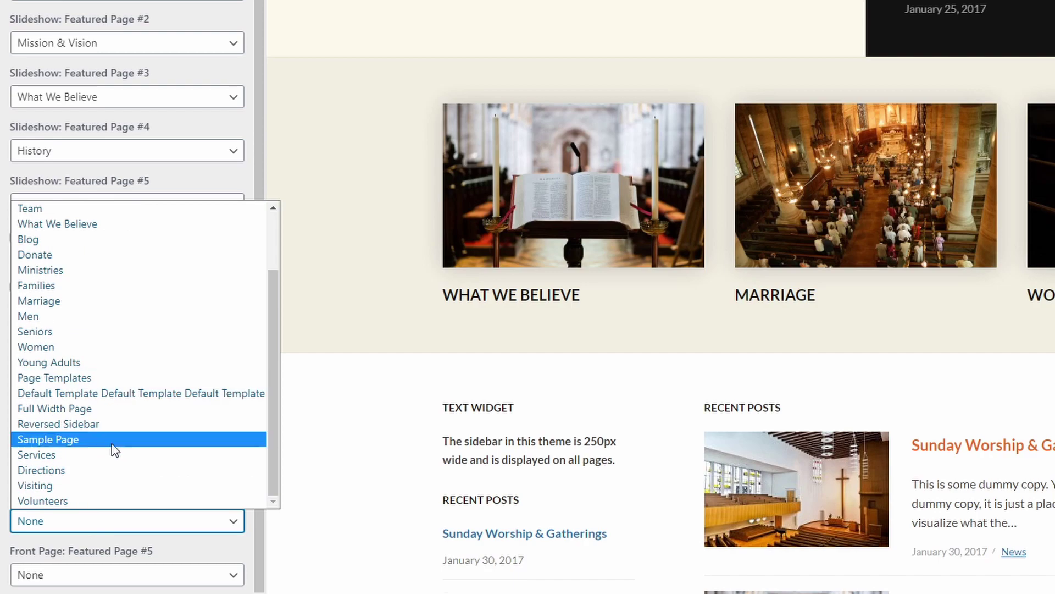
{"action": "left_click", "coordinate": [110, 440]}
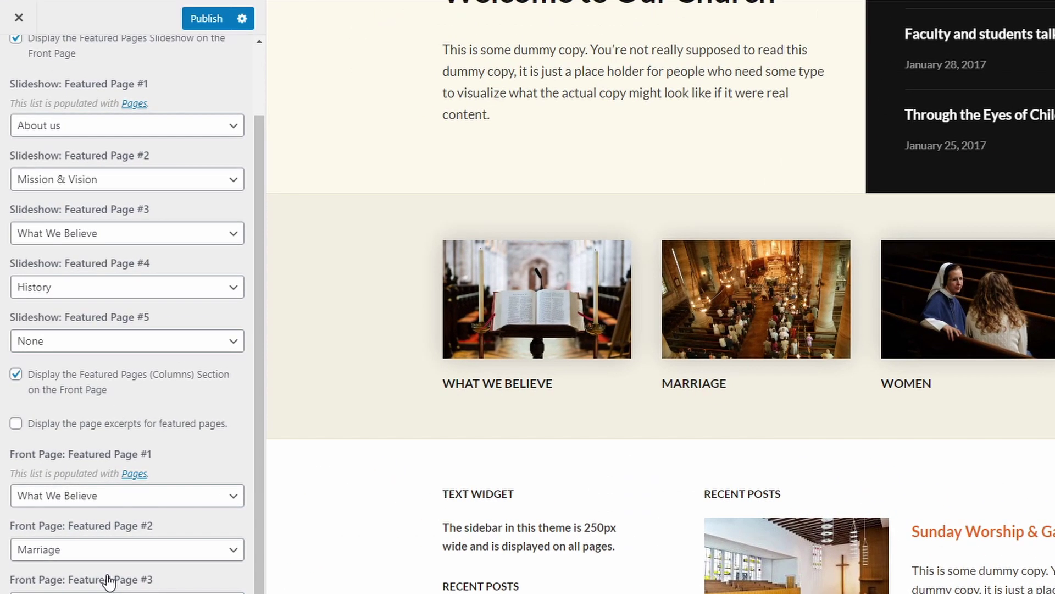
{"action": "left_click", "coordinate": [207, 19]}
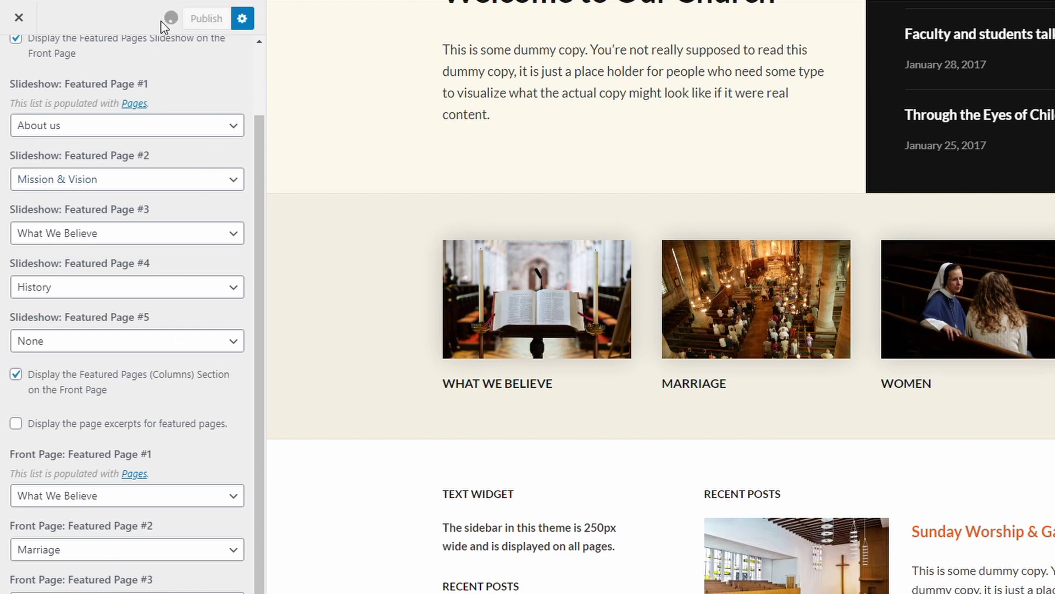
{"action": "left_click", "coordinate": [19, 19]}
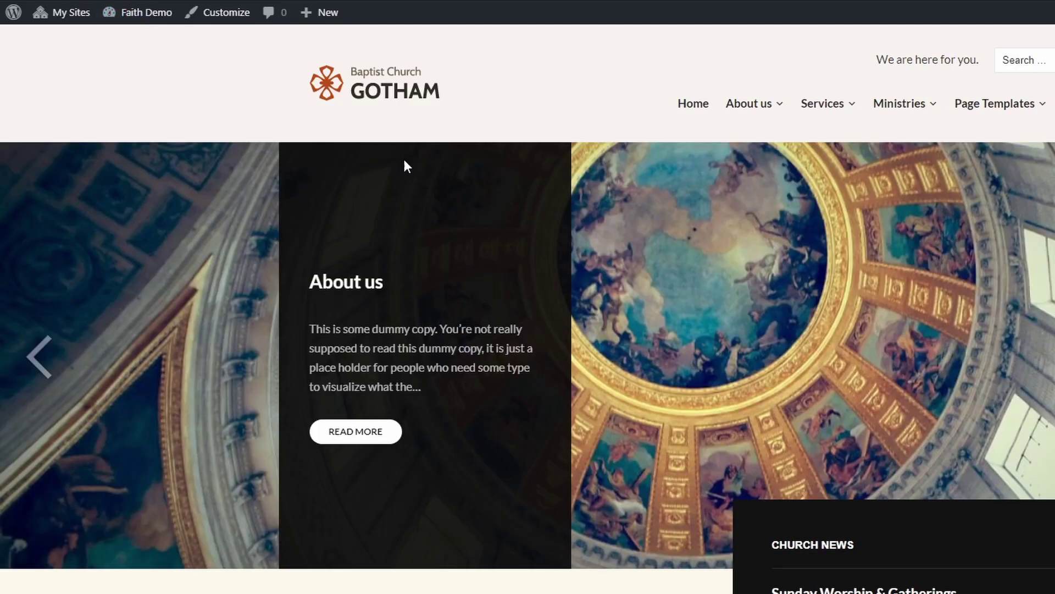
{"action": "scroll", "coordinate": [480, 260], "scroll_direction": "down", "scroll_amount": 5}
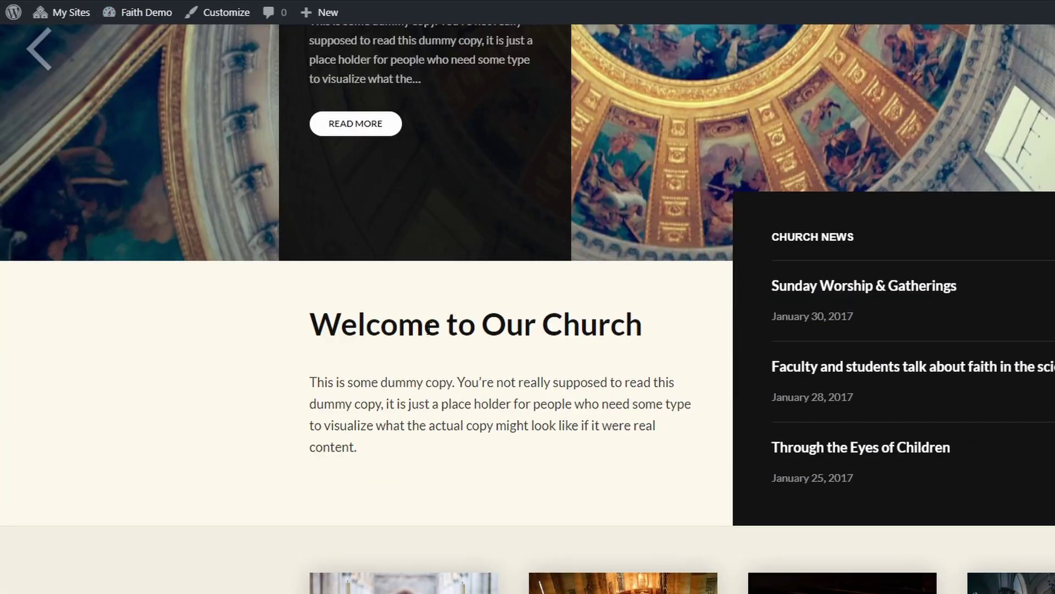
{"action": "mouse_move", "coordinate": [136, 13]}
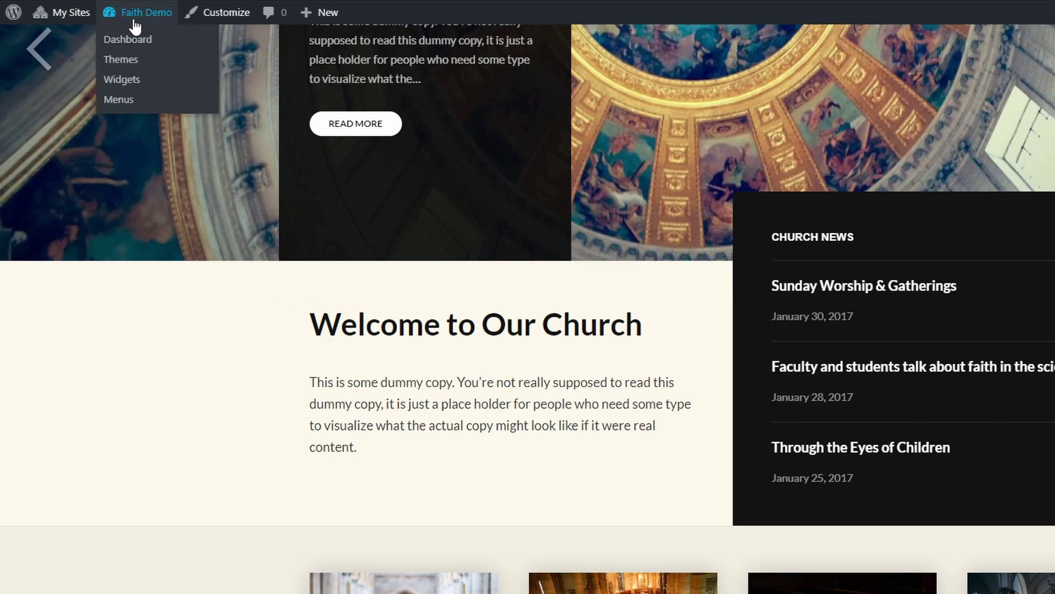
{"action": "left_click", "coordinate": [122, 79]}
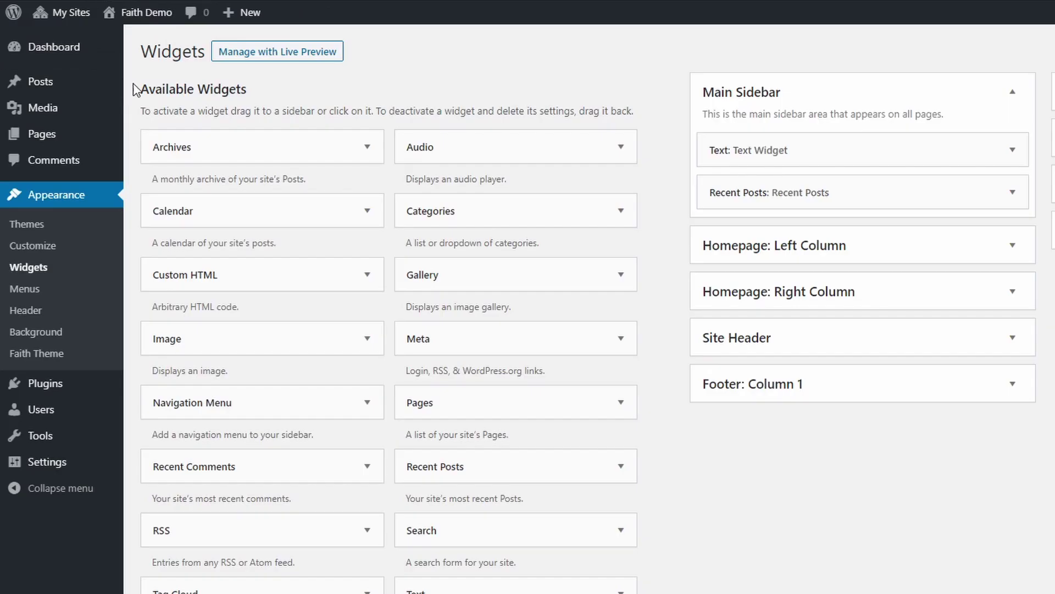
{"action": "left_click", "coordinate": [1013, 245]}
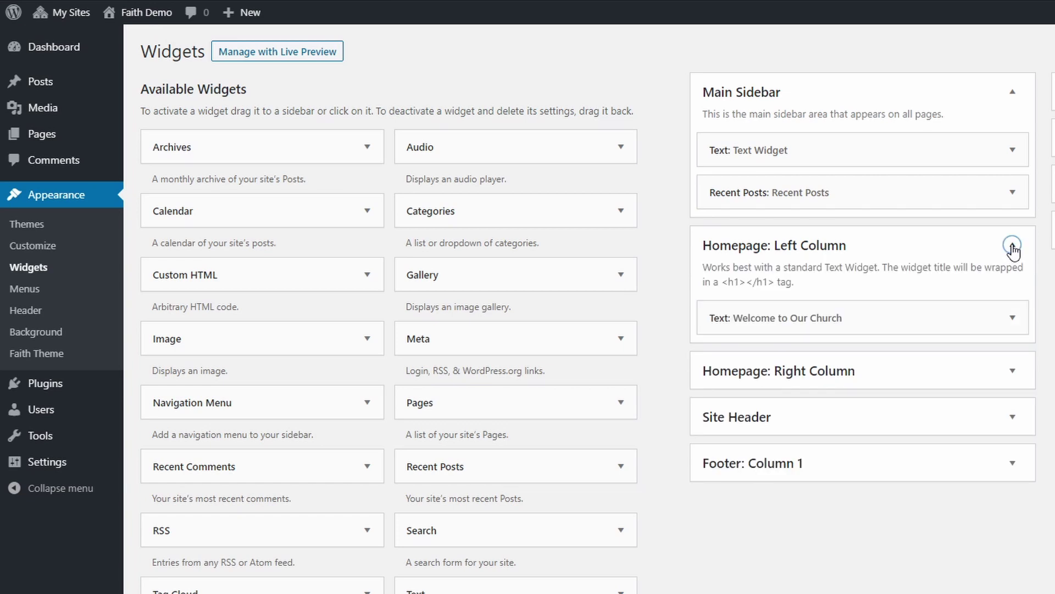
{"action": "left_click", "coordinate": [1013, 318]}
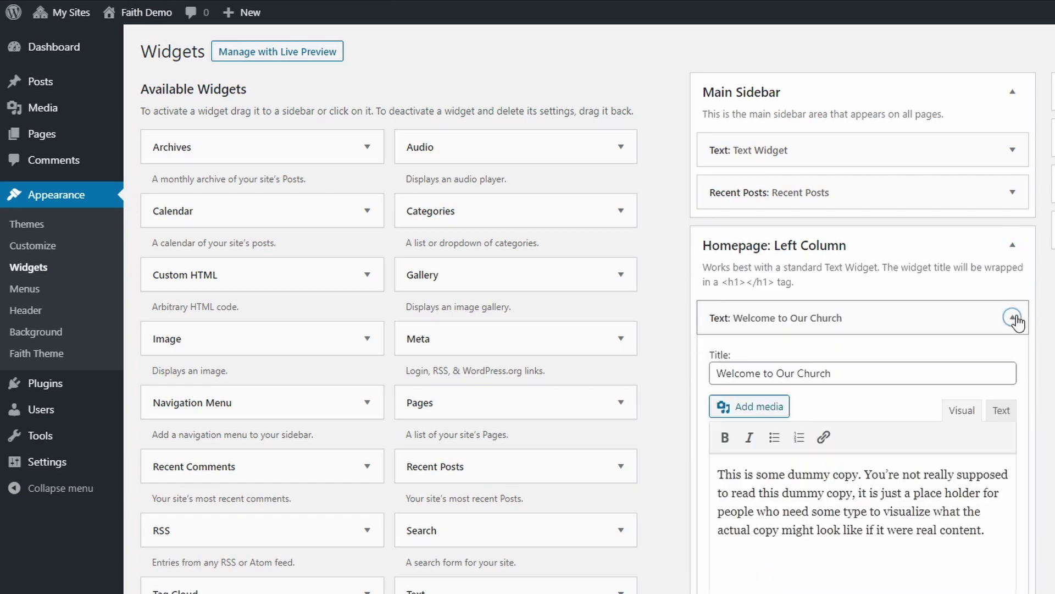
{"action": "left_click", "coordinate": [1014, 319]}
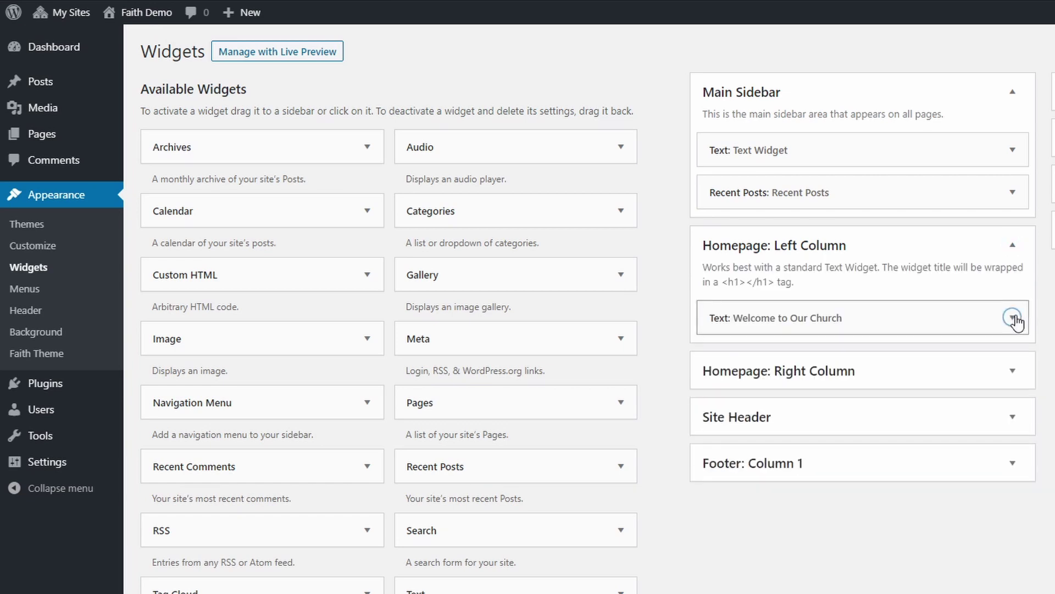
{"action": "left_click", "coordinate": [141, 16]}
{"action": "scroll", "coordinate": [830, 302], "scroll_direction": "down", "scroll_amount": 5}
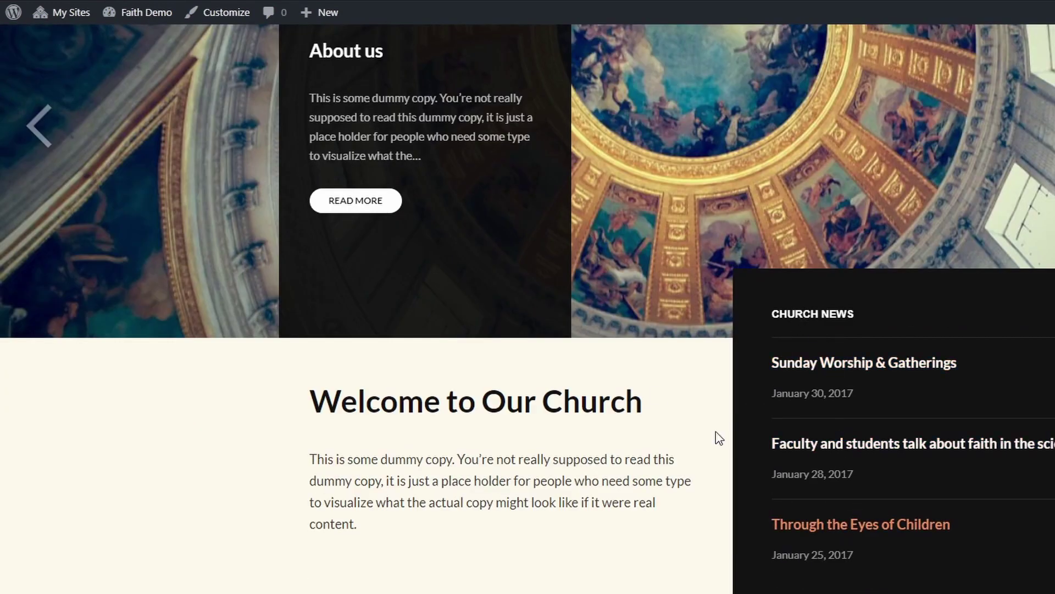
{"action": "mouse_move", "coordinate": [142, 21]}
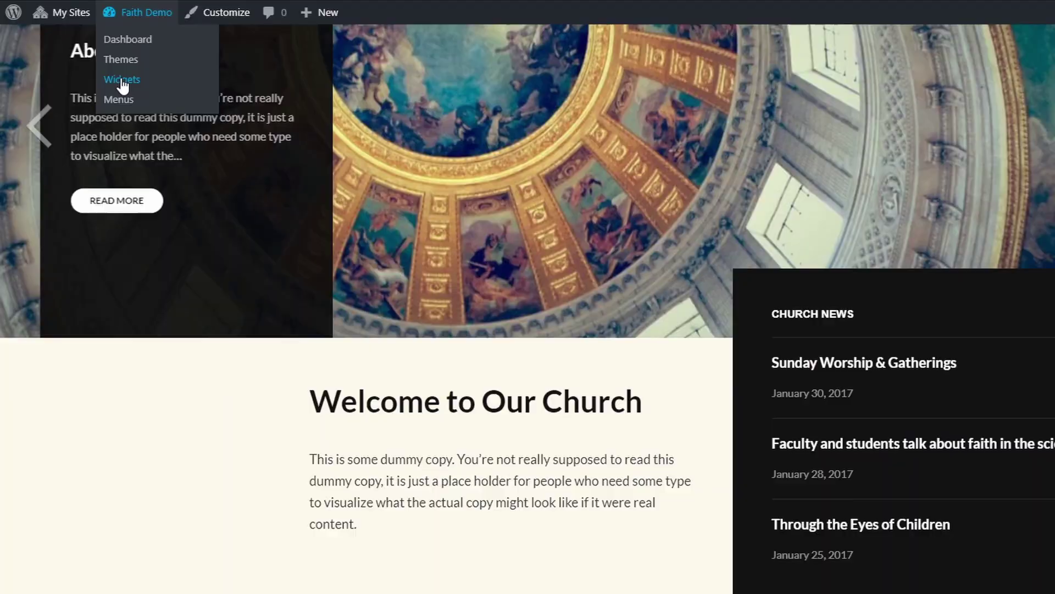
{"action": "left_click", "coordinate": [122, 81]}
{"action": "left_click", "coordinate": [1012, 291]}
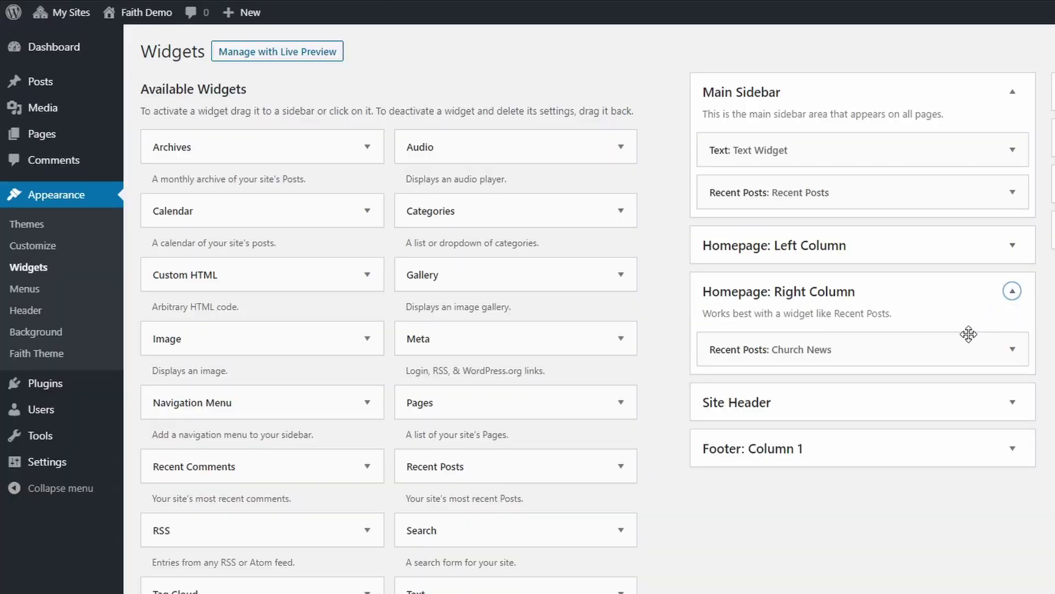
{"action": "left_click", "coordinate": [1012, 349]}
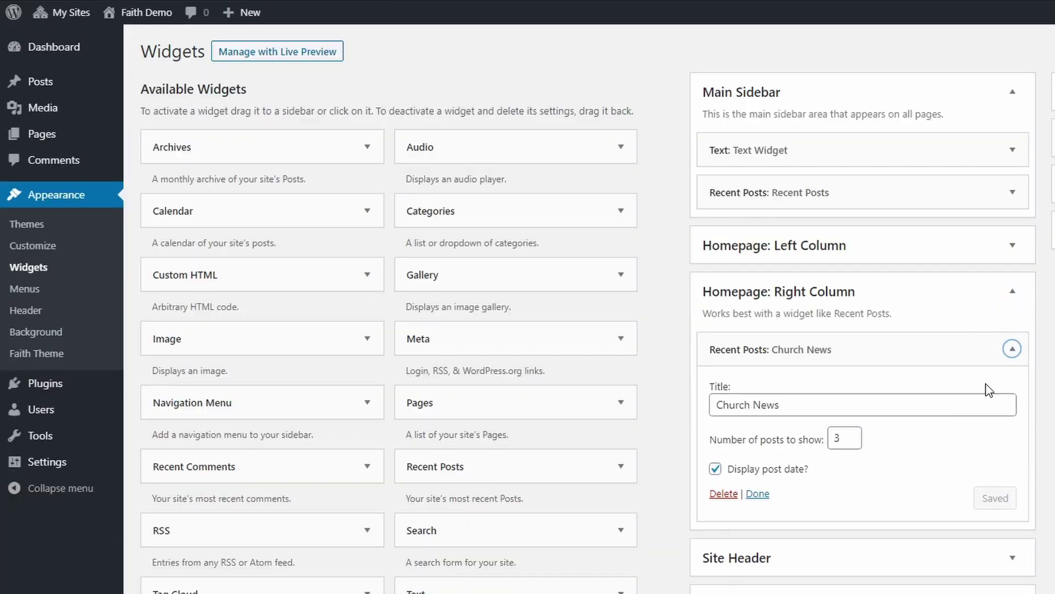
{"action": "left_click", "coordinate": [1012, 349]}
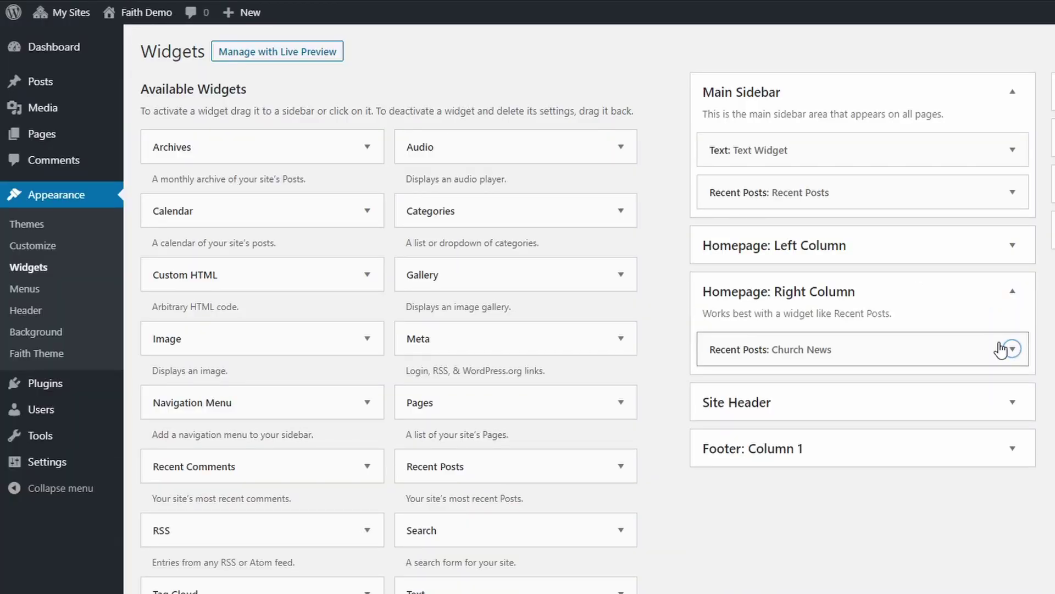
{"action": "left_click", "coordinate": [1013, 245]}
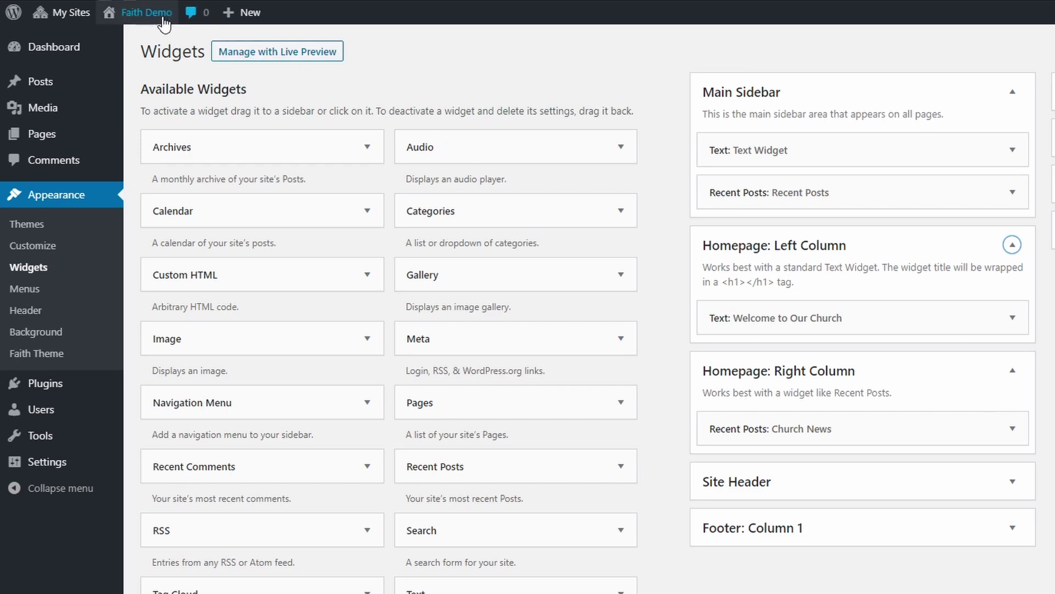
{"action": "left_click", "coordinate": [146, 19]}
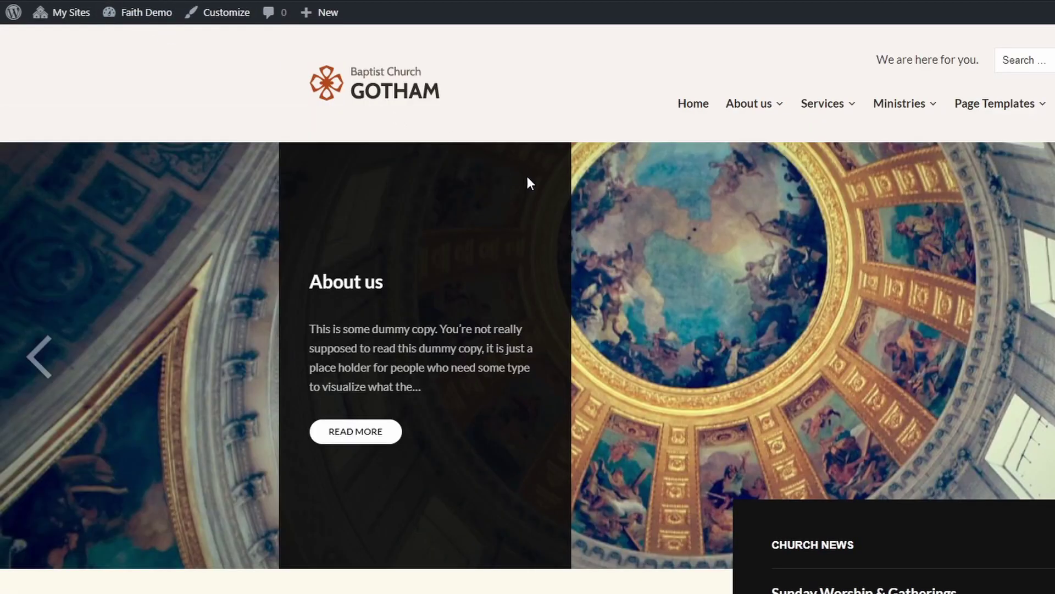
{"action": "scroll", "coordinate": [642, 281], "scroll_direction": "down", "scroll_amount": 7}
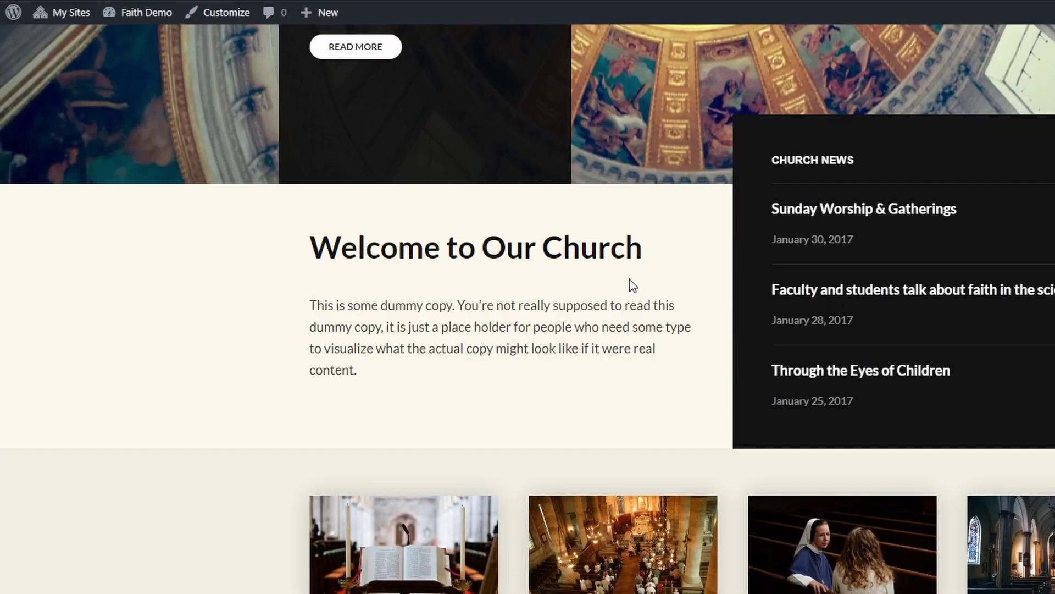
- In Theme Settings > General Options, try the Centered header layout, then revert to Default
{"action": "scroll", "coordinate": [502, 263], "scroll_direction": "up", "scroll_amount": 7}
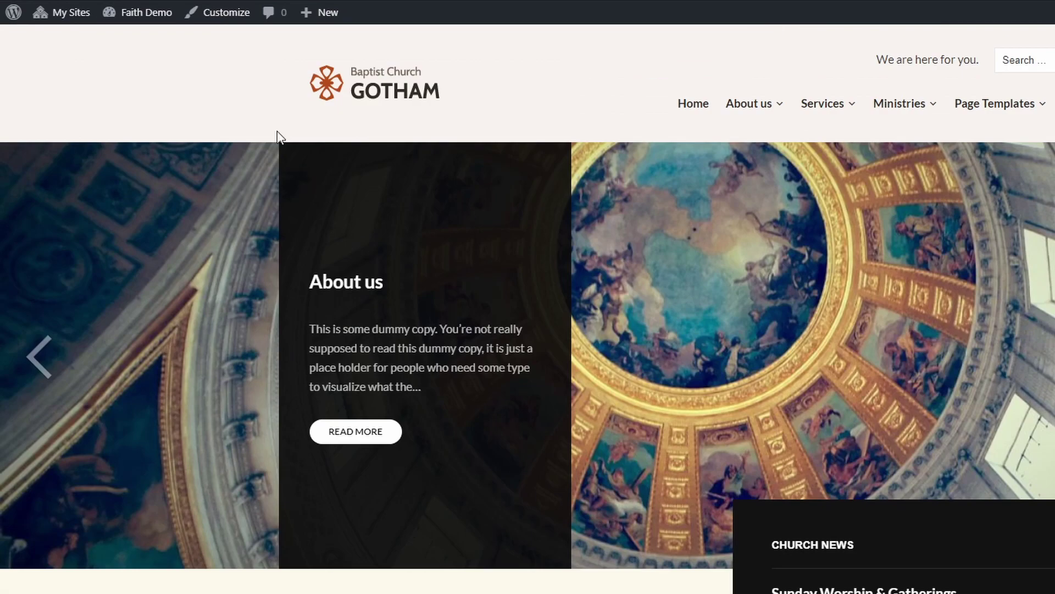
{"action": "left_click", "coordinate": [226, 17]}
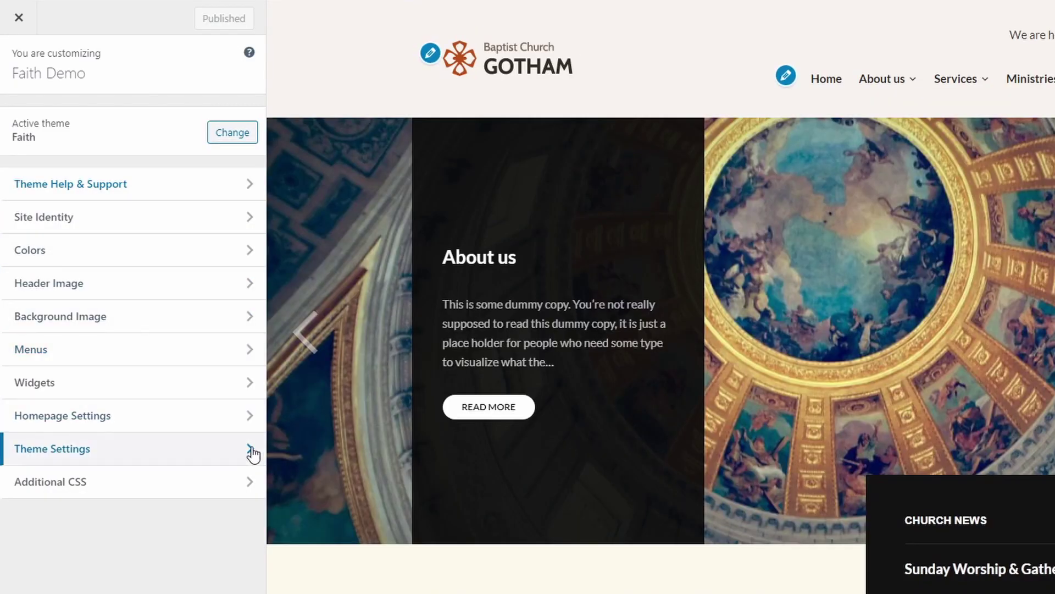
{"action": "left_click", "coordinate": [252, 452]}
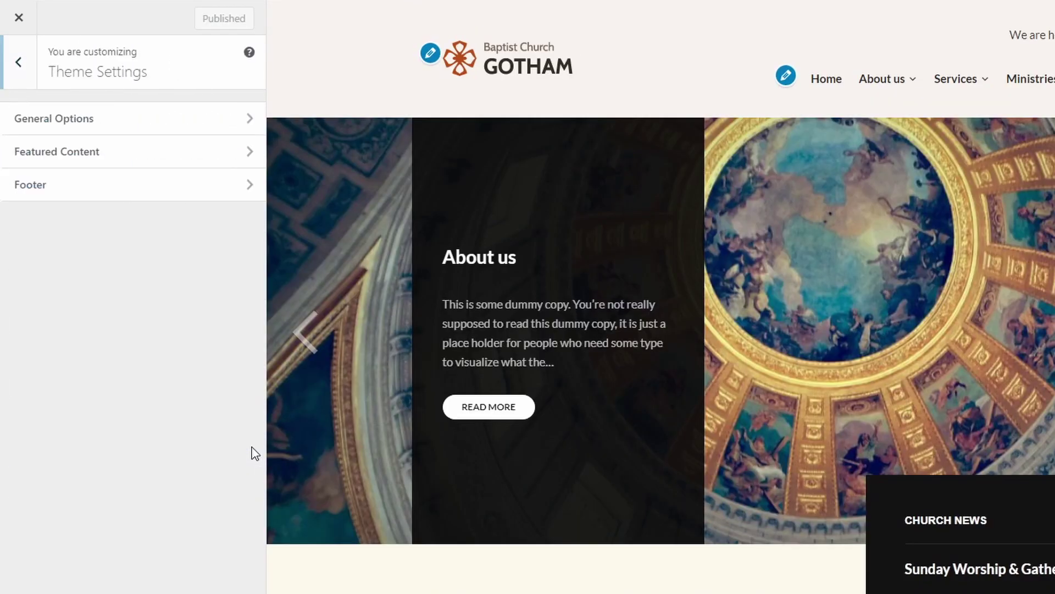
{"action": "left_click", "coordinate": [251, 118]}
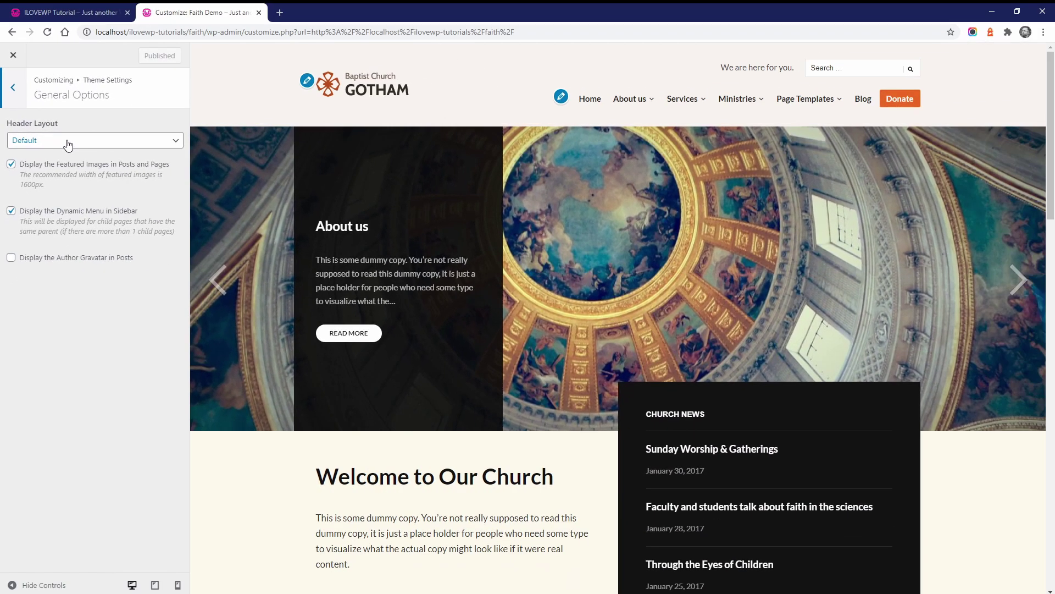
{"action": "left_click", "coordinate": [67, 144]}
{"action": "left_click", "coordinate": [46, 163]}
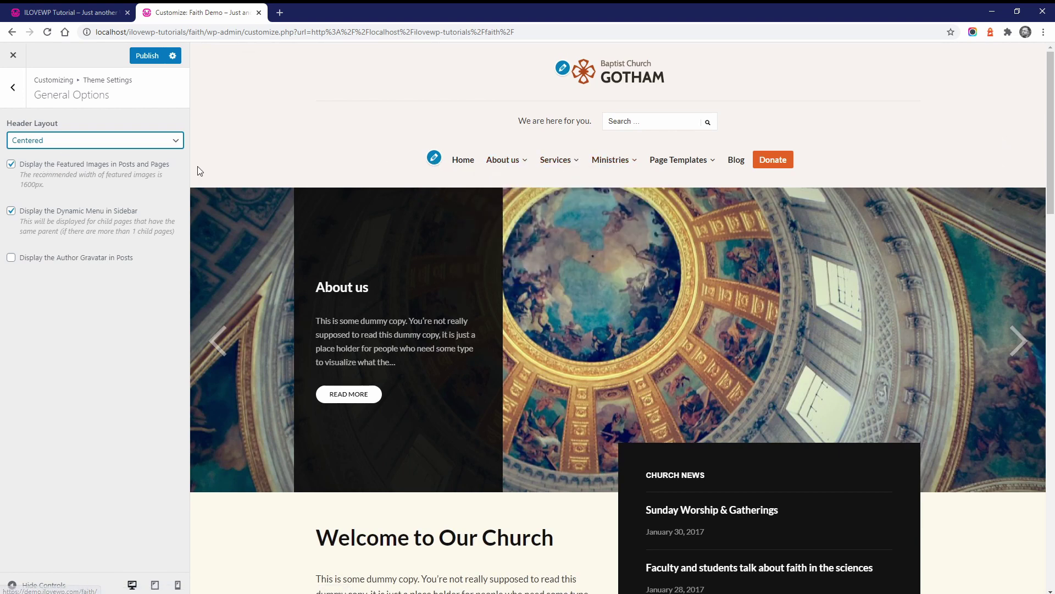
{"action": "left_click", "coordinate": [82, 144]}
{"action": "left_click", "coordinate": [49, 153]}
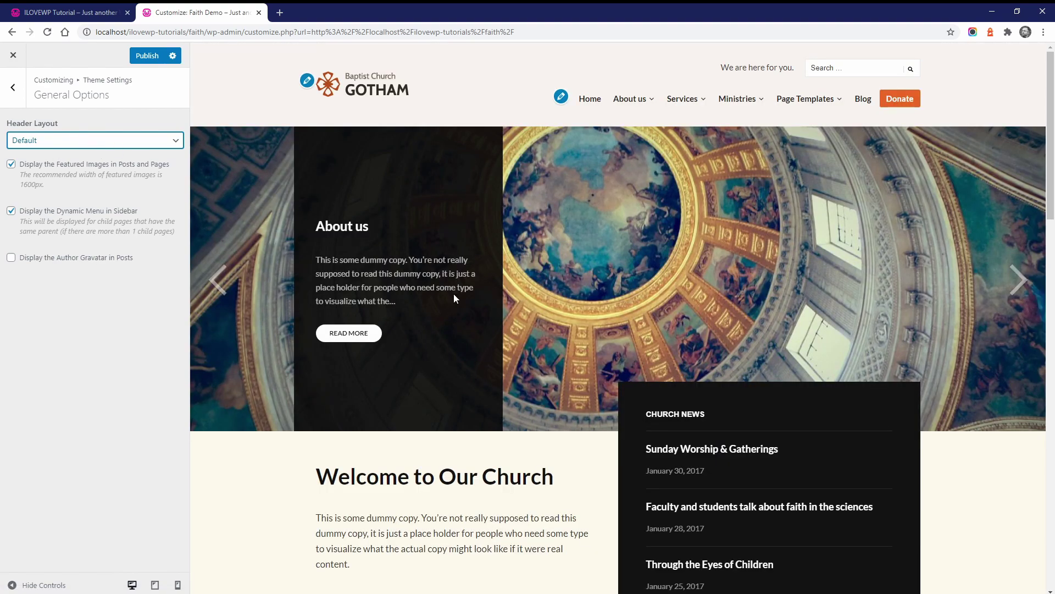
- Turn on featured images in posts and pages while previewing the Marriage page
{"action": "scroll", "coordinate": [454, 298], "scroll_direction": "down", "scroll_amount": 8}
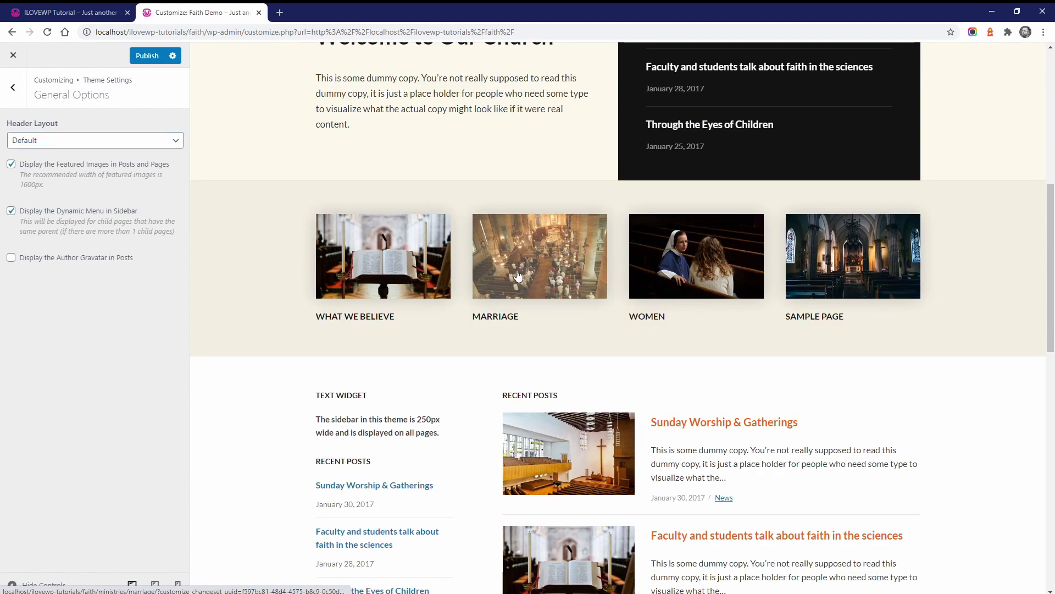
{"action": "left_click", "coordinate": [517, 275]}
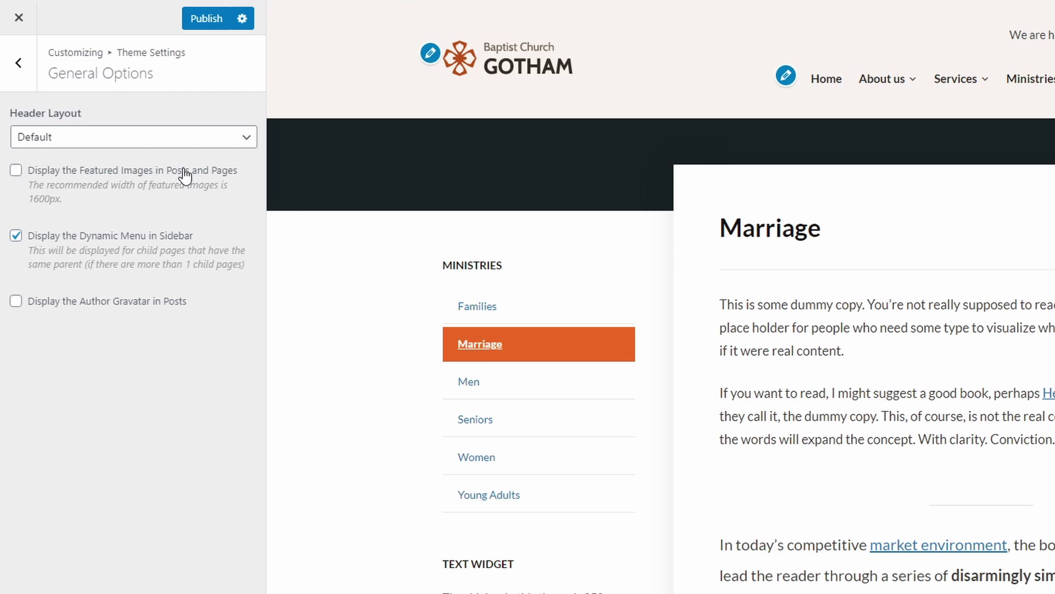
{"action": "left_click", "coordinate": [185, 172]}
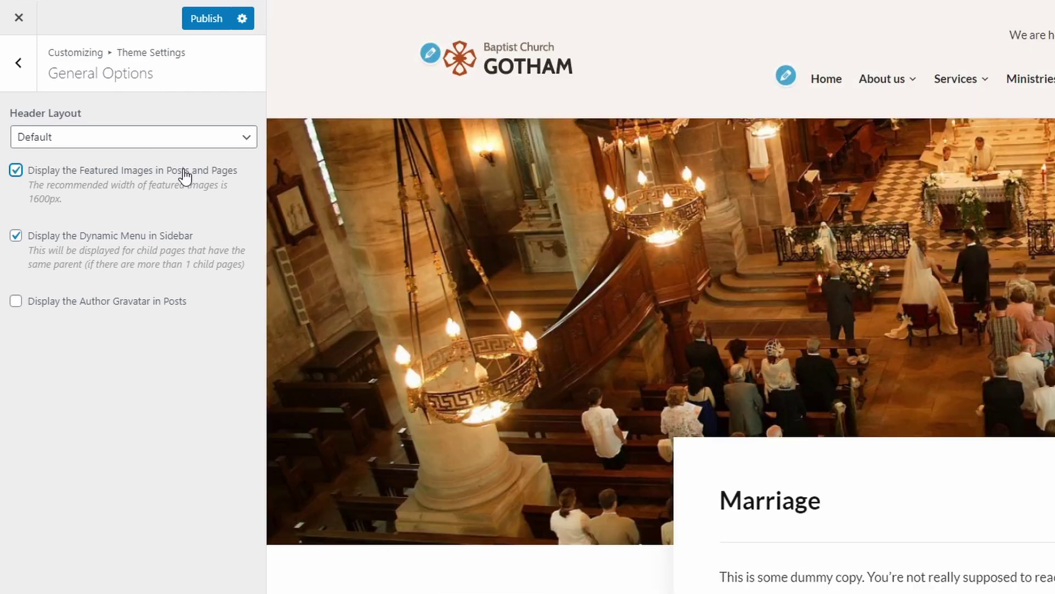
- Preview the Women, Young Adults and Marriage pages in the Customizer
{"action": "scroll", "coordinate": [997, 148], "scroll_direction": "down", "scroll_amount": 5}
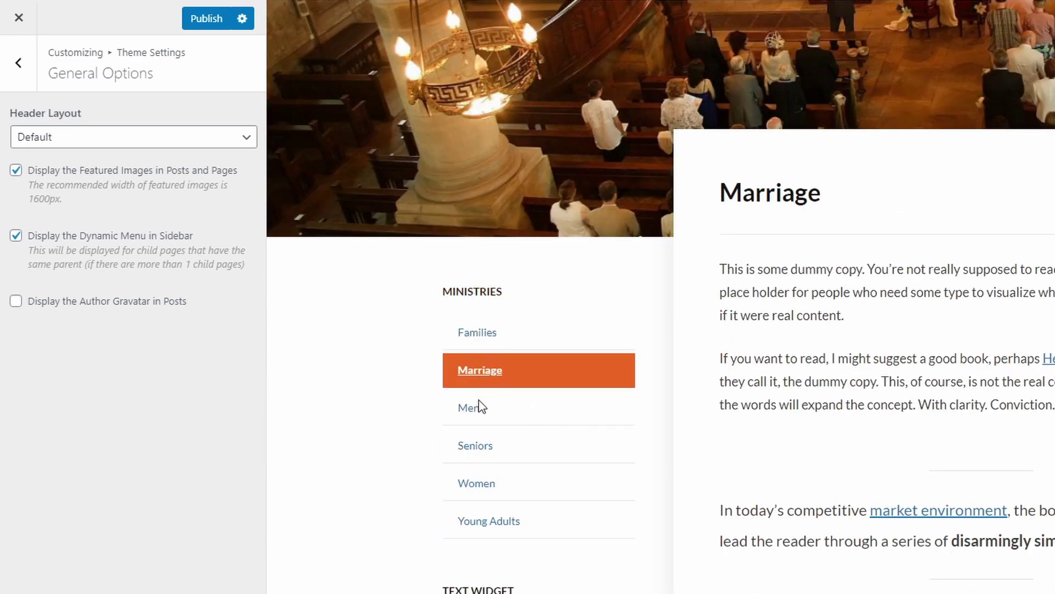
{"action": "left_click", "coordinate": [472, 487]}
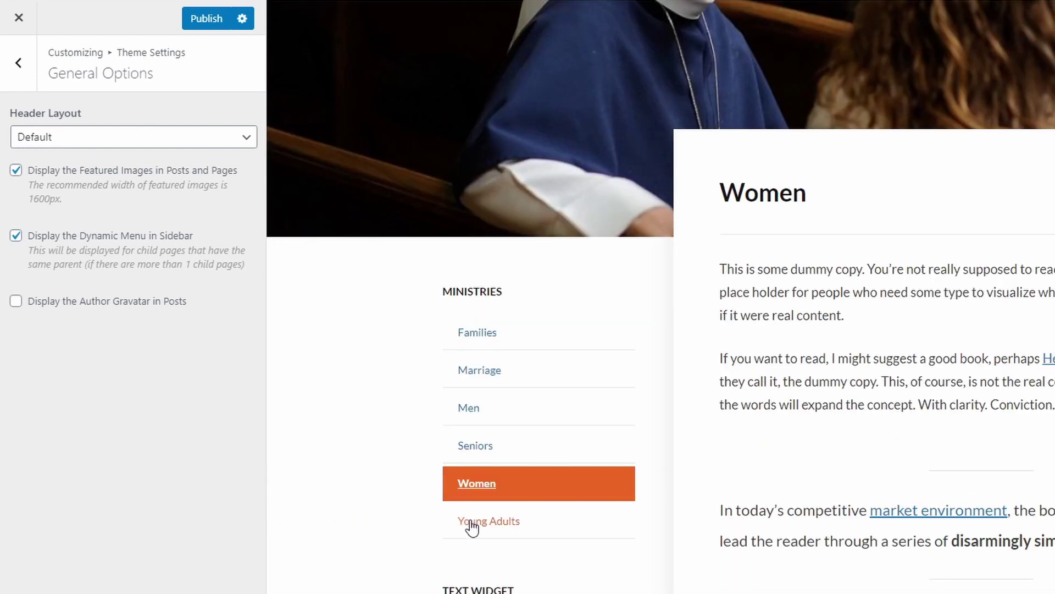
{"action": "left_click", "coordinate": [471, 525]}
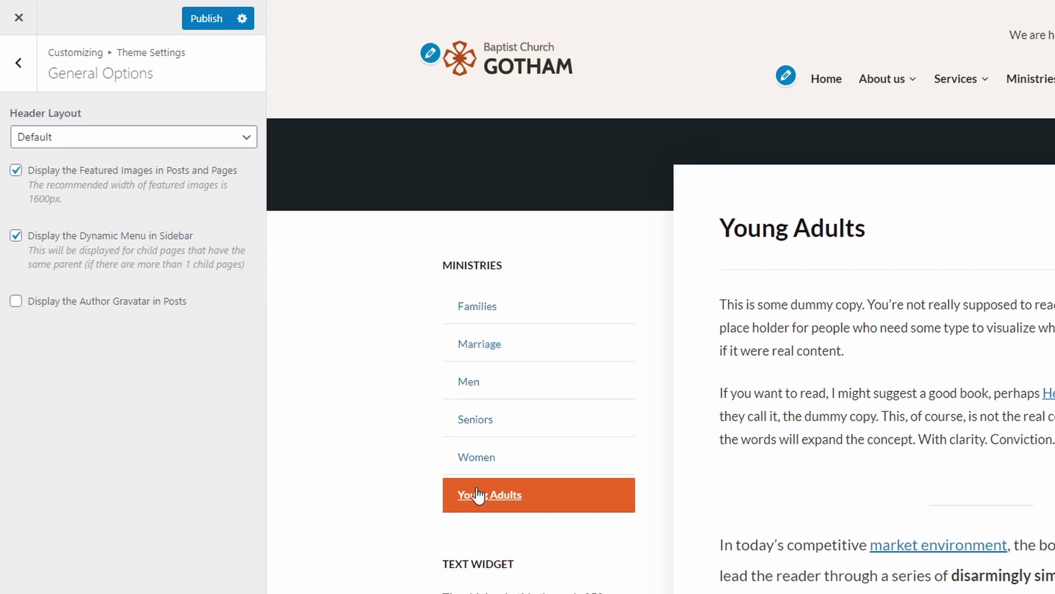
{"action": "left_click", "coordinate": [481, 346]}
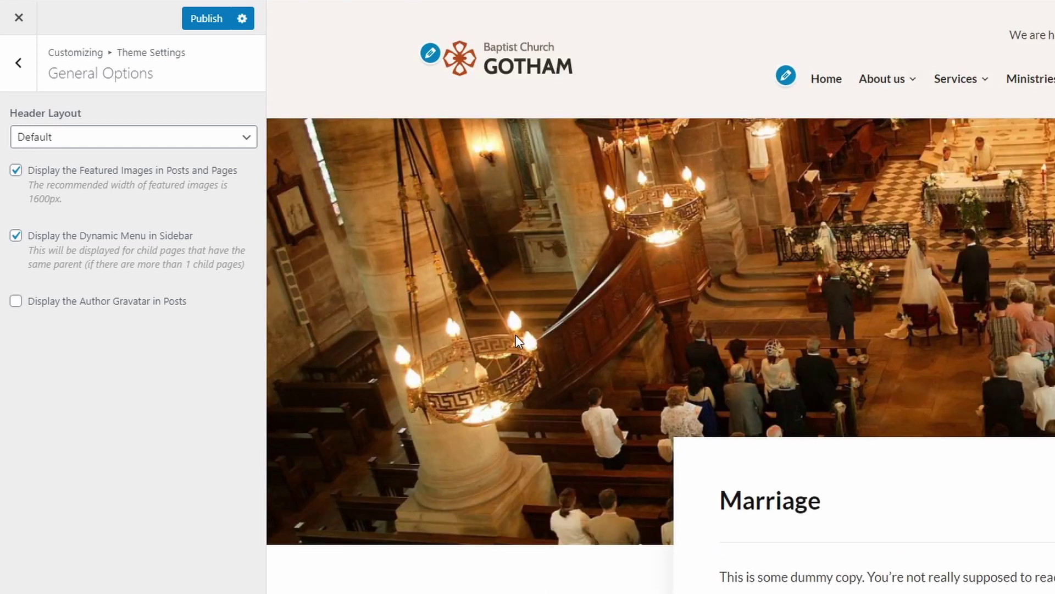
- Open the Sunday Worship & Gatherings post in the preview and scroll through it
{"action": "scroll", "coordinate": [494, 253], "scroll_direction": "down", "scroll_amount": 5}
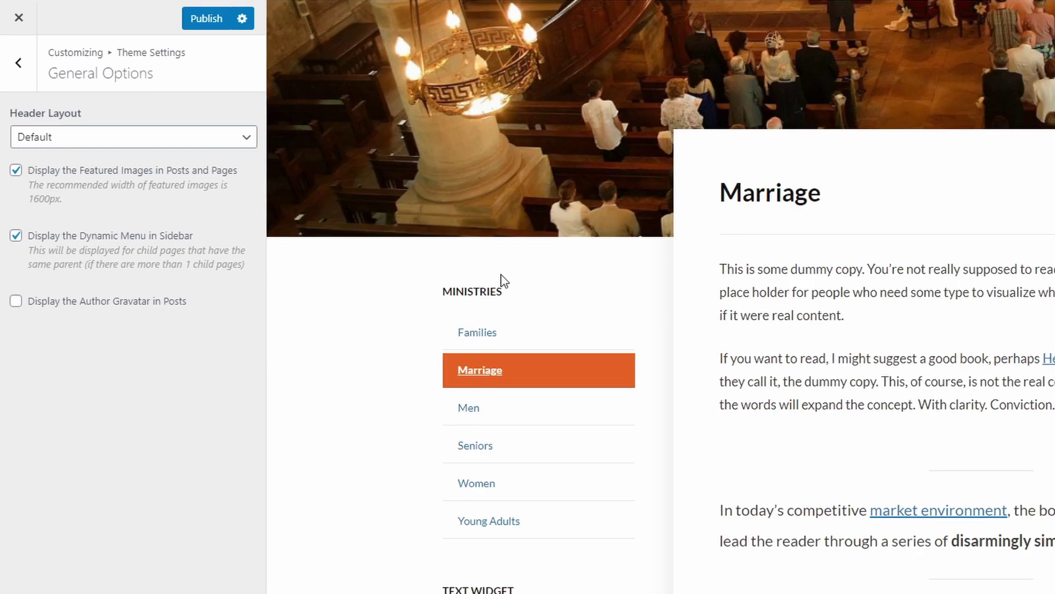
{"action": "scroll", "coordinate": [501, 280], "scroll_direction": "down", "scroll_amount": 4}
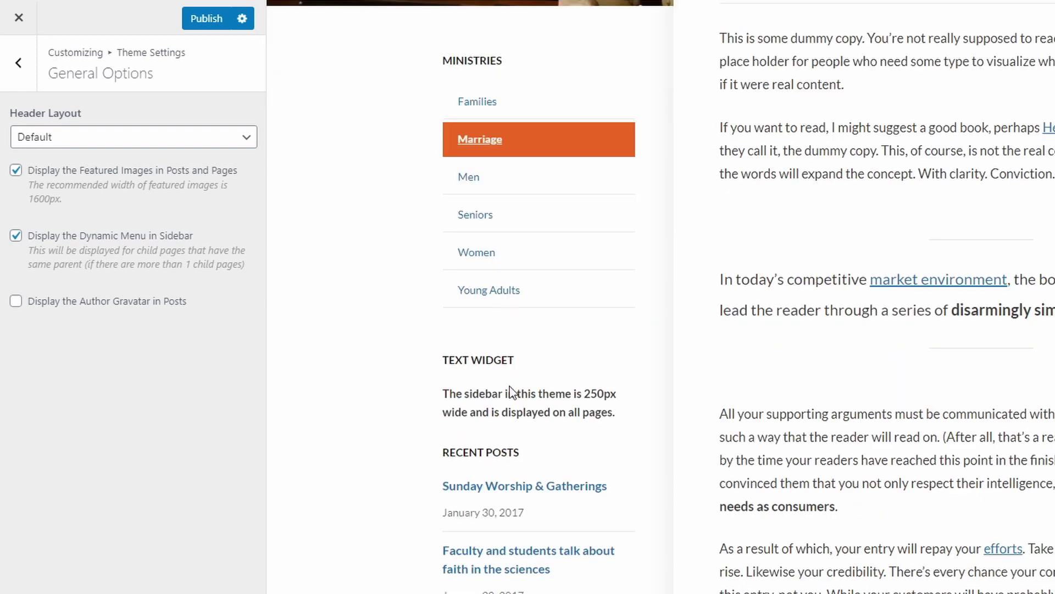
{"action": "left_click", "coordinate": [497, 487]}
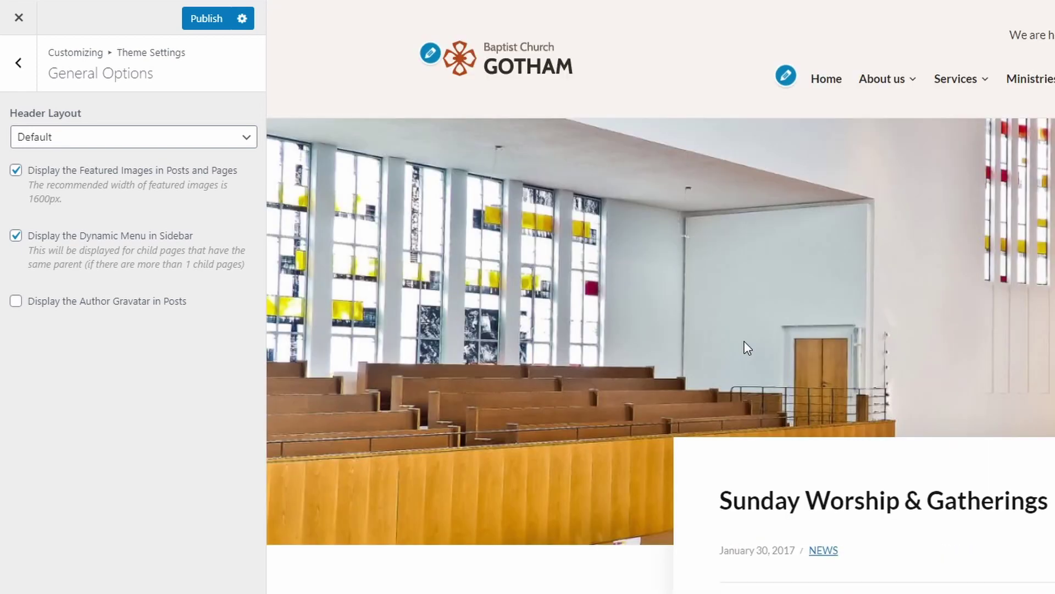
{"action": "scroll", "coordinate": [740, 547], "scroll_direction": "down", "scroll_amount": 3}
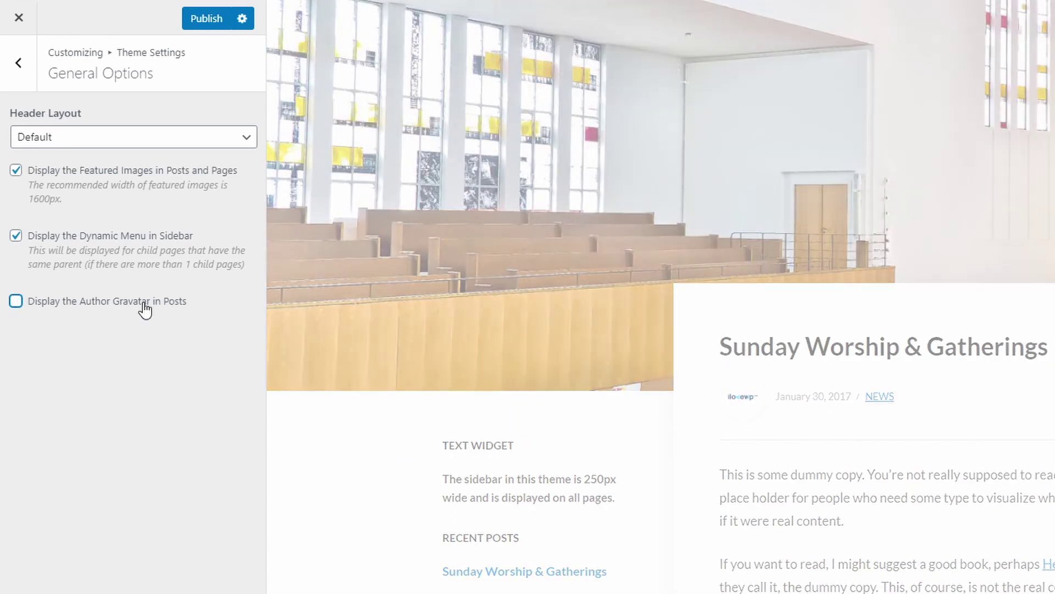
{"action": "scroll", "coordinate": [484, 296], "scroll_direction": "up", "scroll_amount": 3}
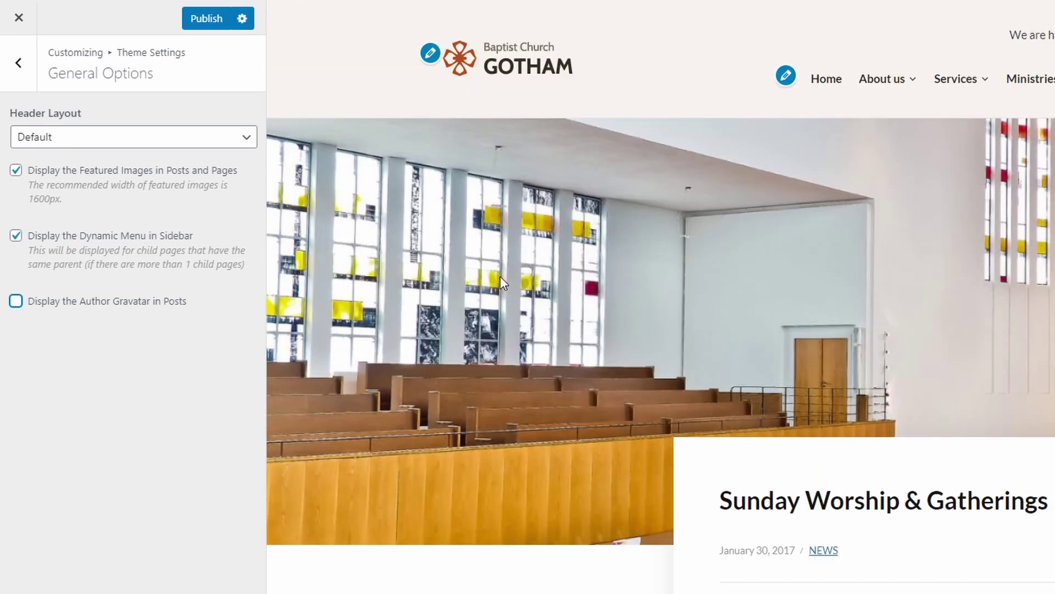
- Discard the unpublished General Options changes and close the Customizer to the live homepage
{"action": "left_click", "coordinate": [242, 20]}
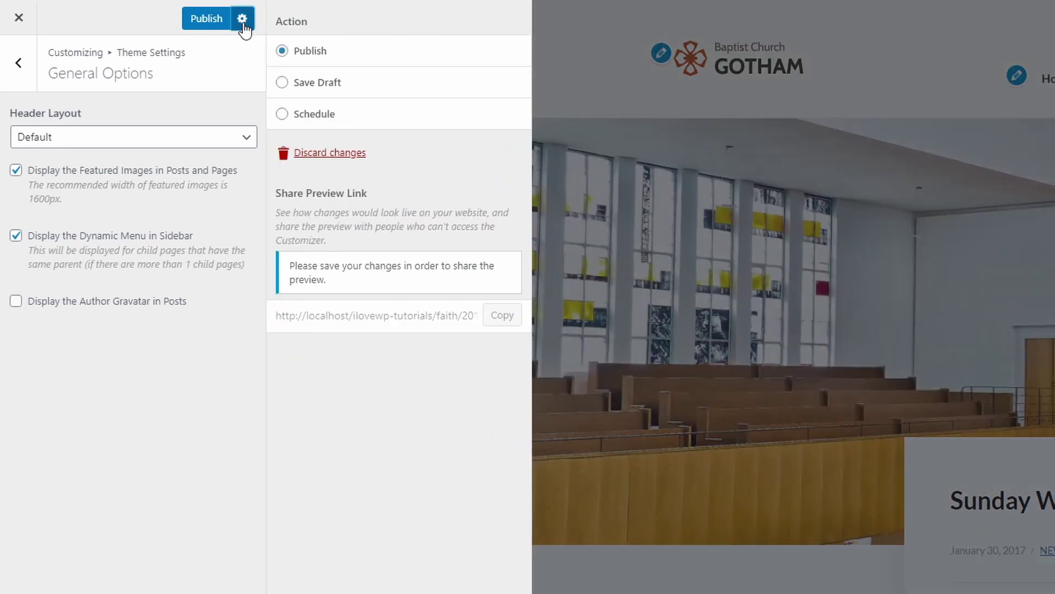
{"action": "left_click", "coordinate": [316, 153]}
{"action": "left_click", "coordinate": [806, 74]}
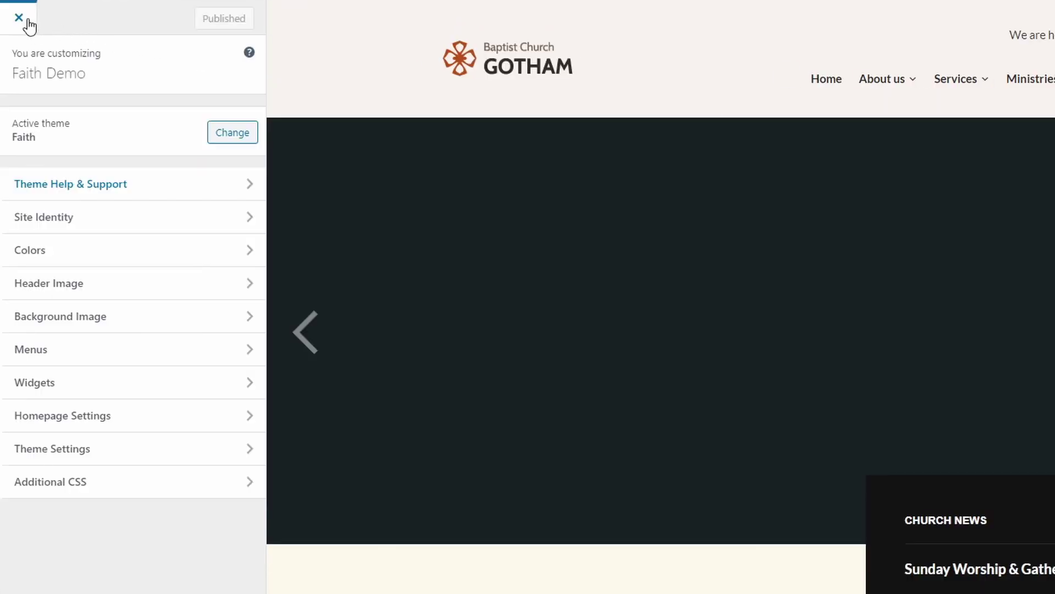
{"action": "left_click", "coordinate": [25, 22]}
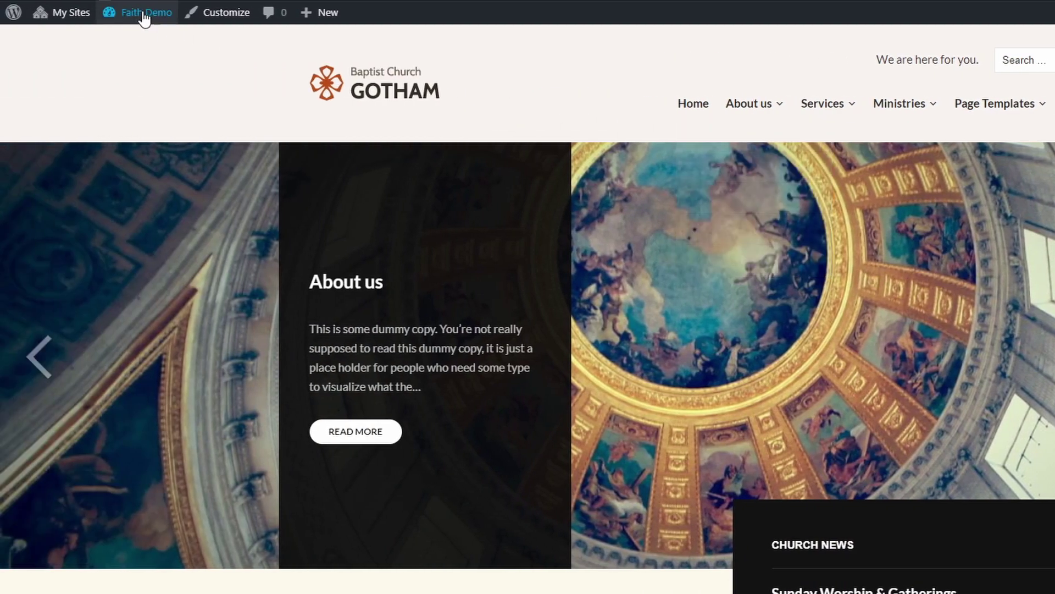
- Go to Appearance > Menus and expand the Donate menu item's settings
{"action": "mouse_move", "coordinate": [144, 18]}
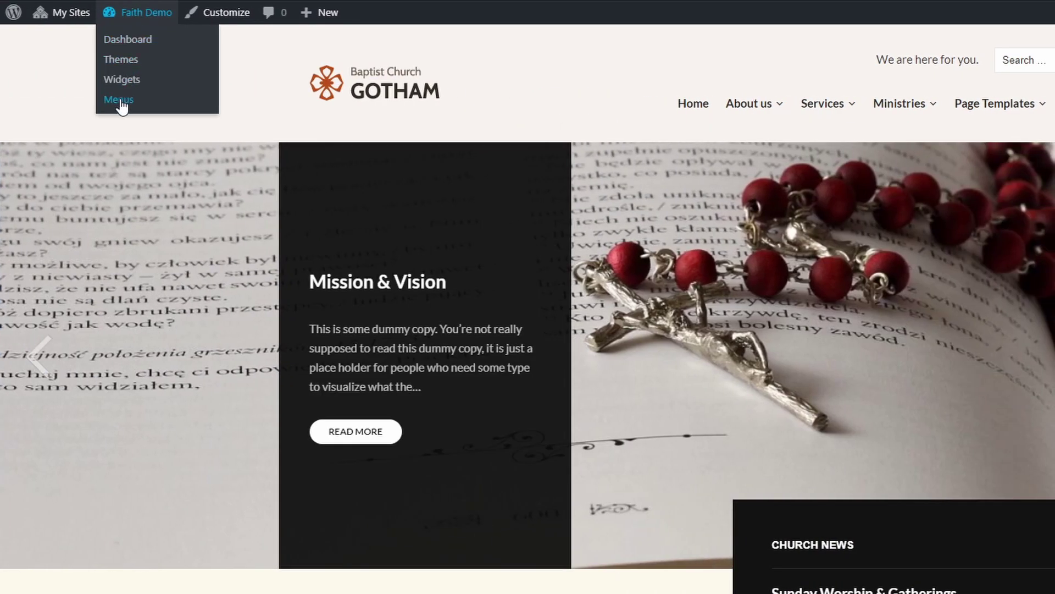
{"action": "left_click", "coordinate": [121, 104]}
{"action": "scroll", "coordinate": [748, 358], "scroll_direction": "down", "scroll_amount": 8}
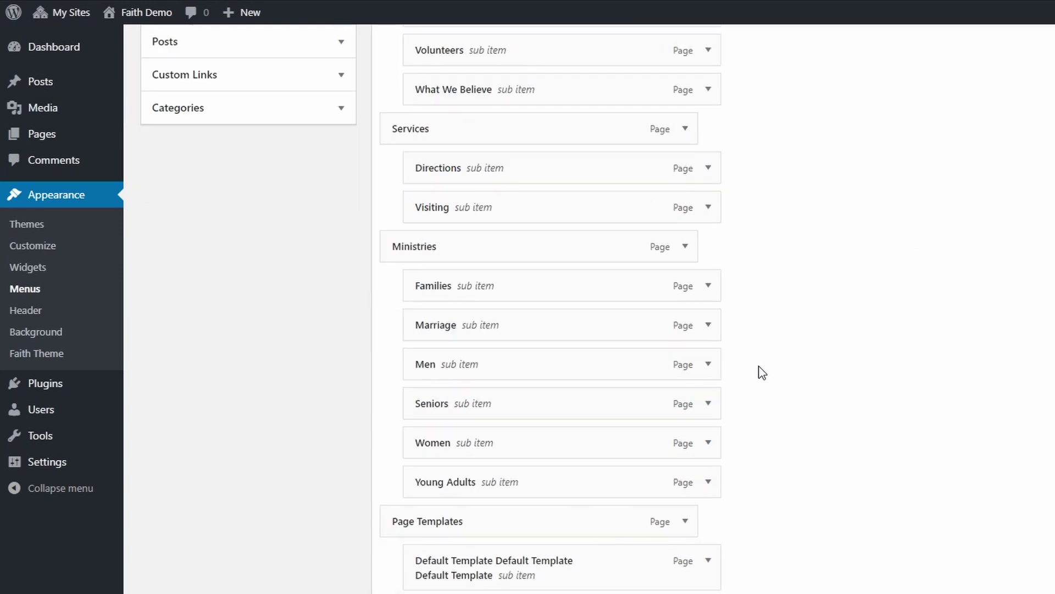
{"action": "scroll", "coordinate": [754, 374], "scroll_direction": "down", "scroll_amount": 4}
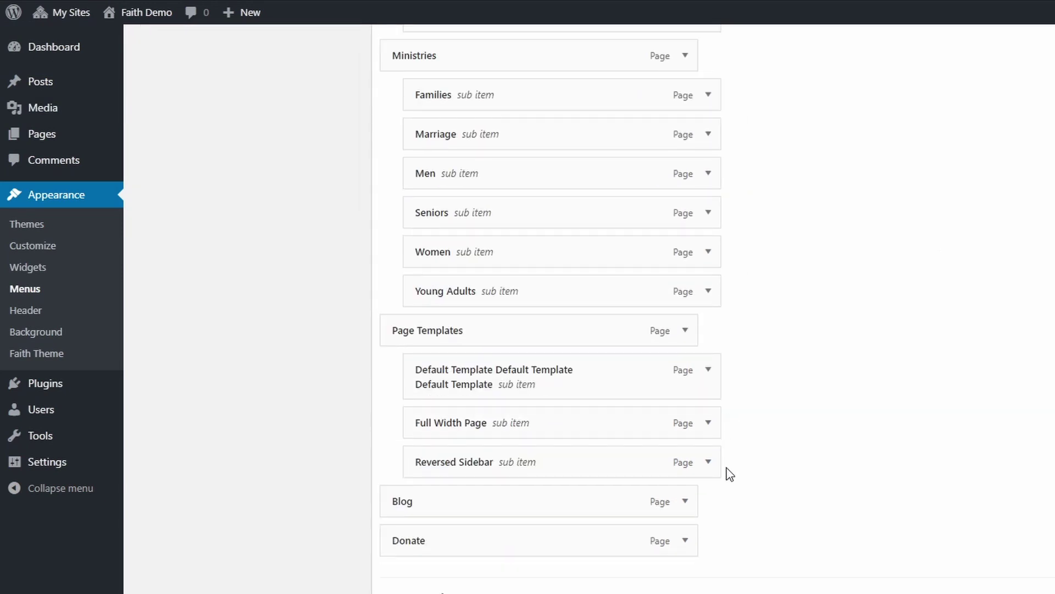
{"action": "left_click", "coordinate": [686, 541]}
{"action": "scroll", "coordinate": [691, 391], "scroll_direction": "down", "scroll_amount": 7}
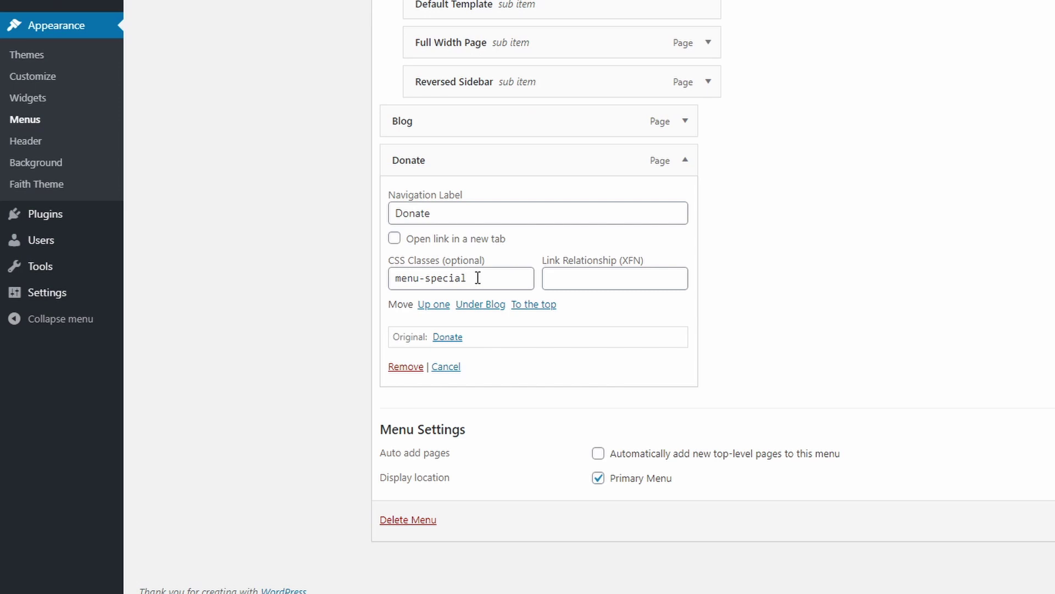
{"action": "scroll", "coordinate": [583, 282], "scroll_direction": "up", "scroll_amount": 10}
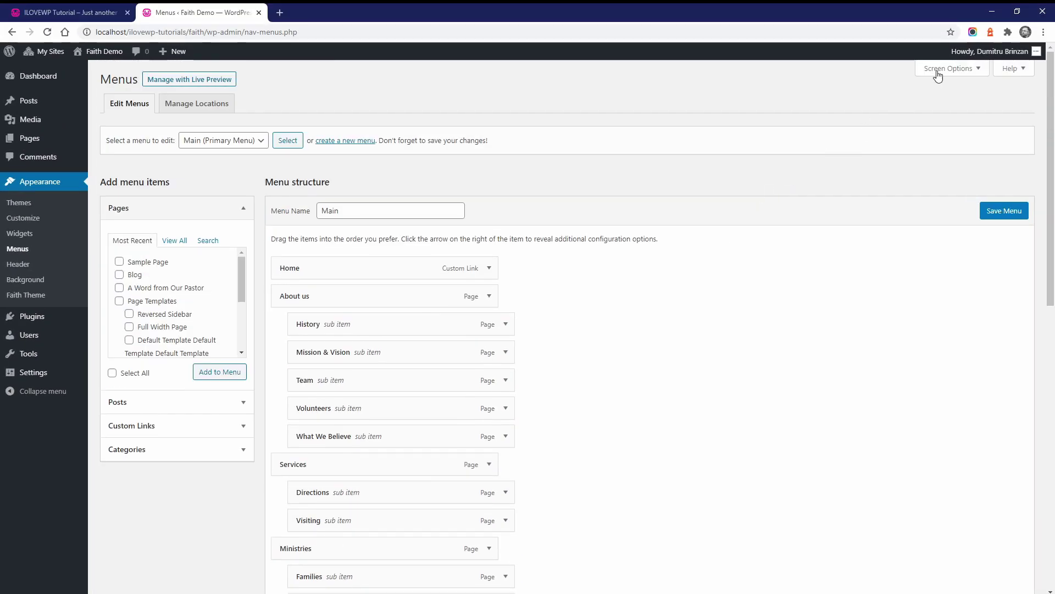
- Enable CSS Classes in Screen Options and inspect Donate's menu-special class
{"action": "left_click", "coordinate": [940, 71]}
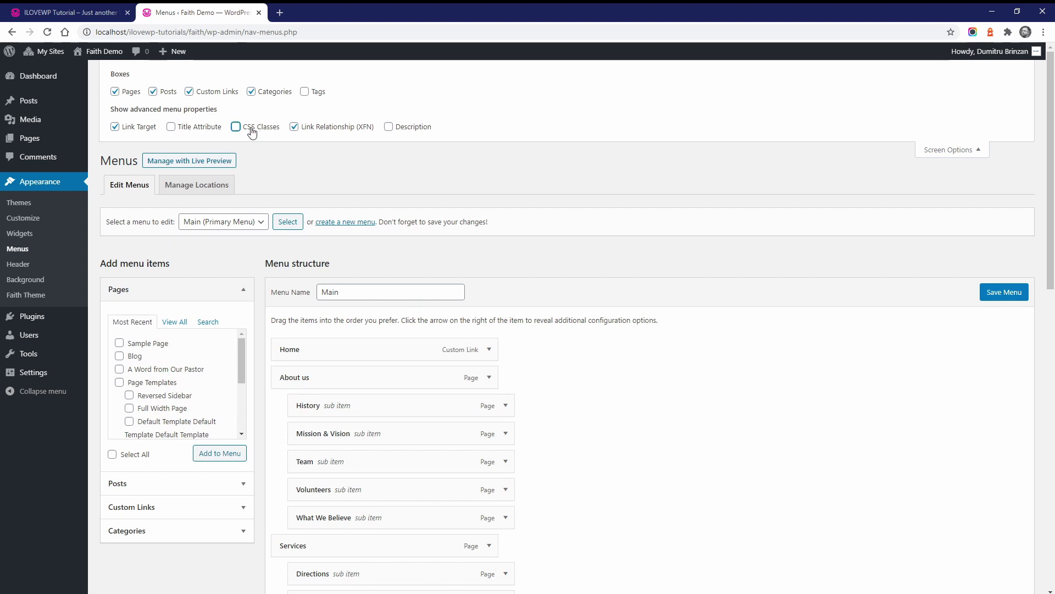
{"action": "left_click", "coordinate": [945, 149]}
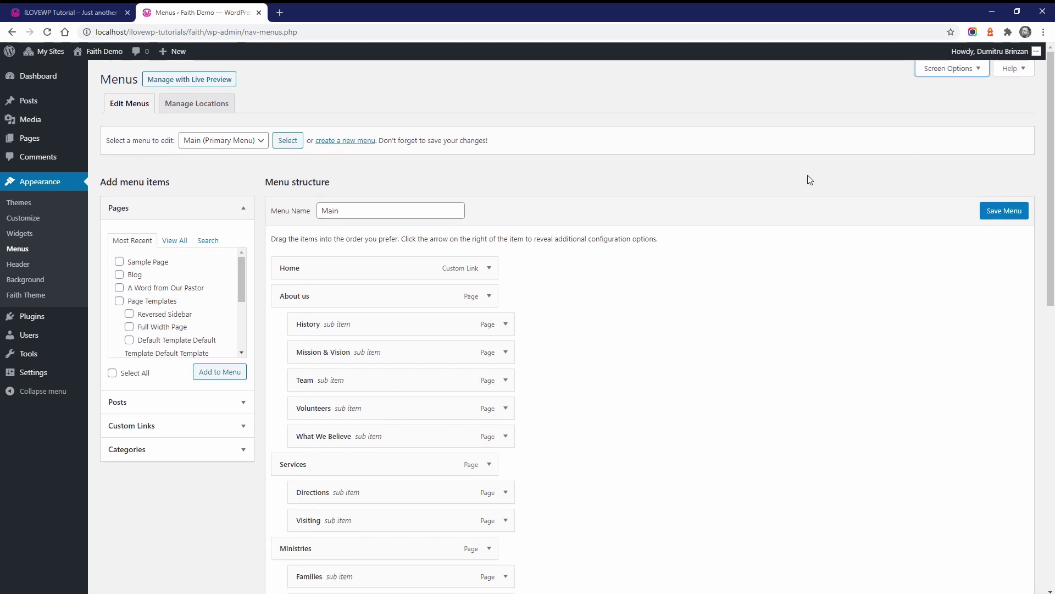
{"action": "scroll", "coordinate": [620, 269], "scroll_direction": "down", "scroll_amount": 8}
{"action": "scroll", "coordinate": [547, 371], "scroll_direction": "down", "scroll_amount": 4}
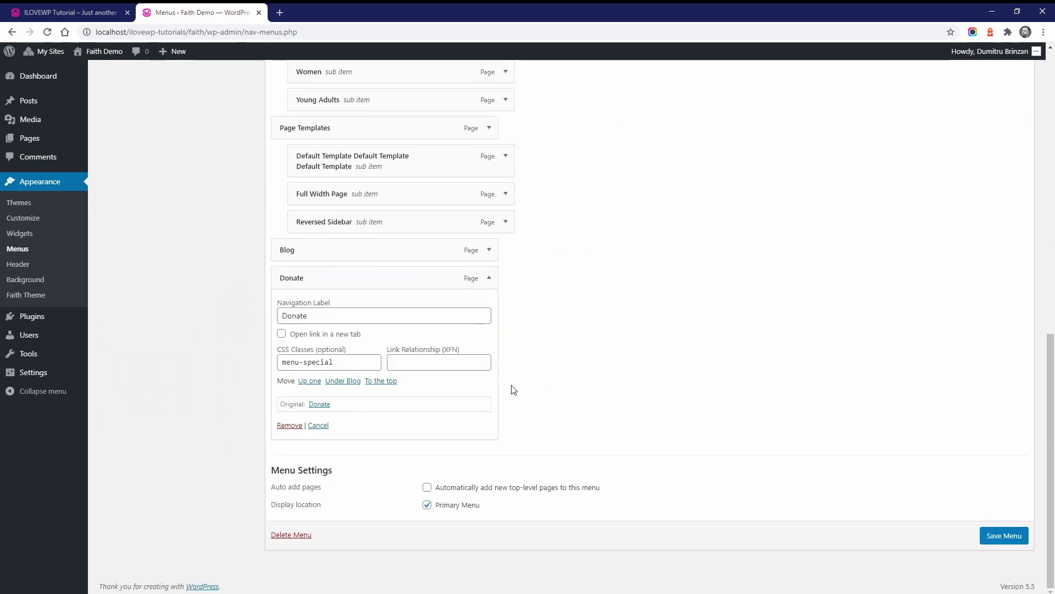
{"action": "left_click", "coordinate": [349, 363]}
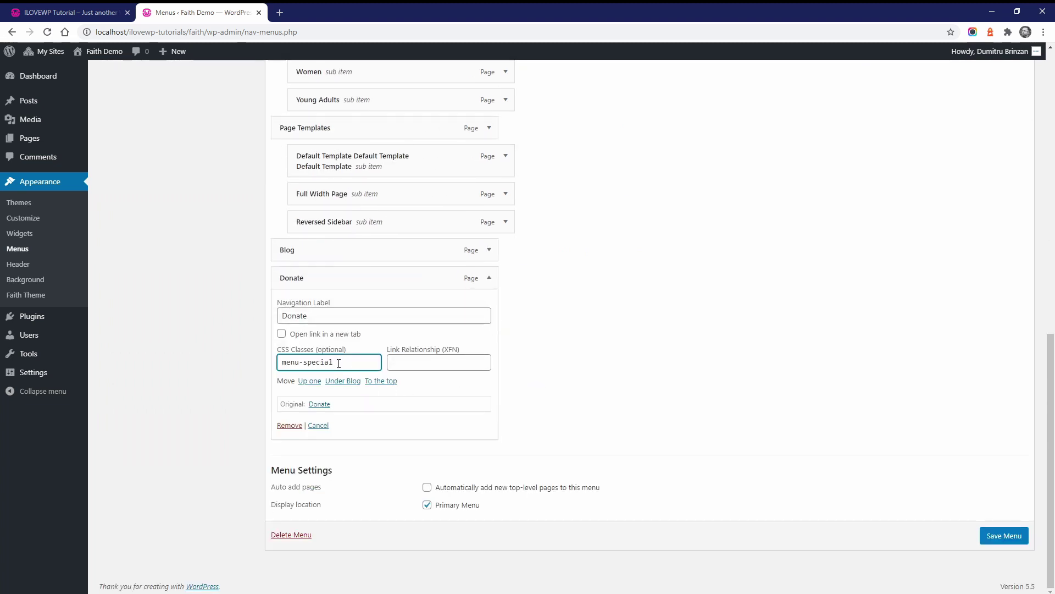
{"action": "scroll", "coordinate": [369, 365], "scroll_direction": "up", "scroll_amount": 12}
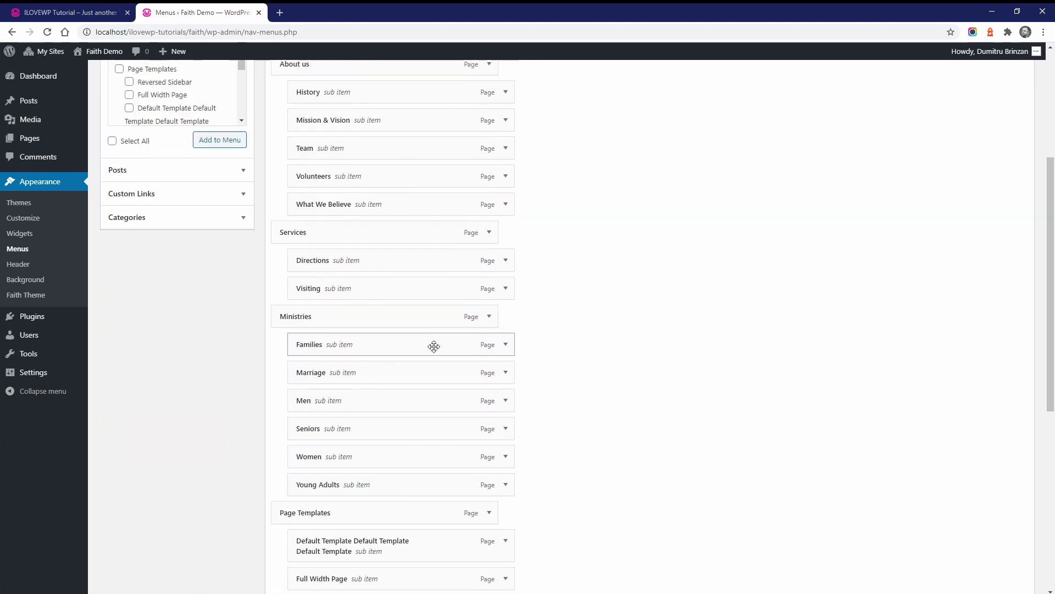
{"action": "mouse_move", "coordinate": [105, 56]}
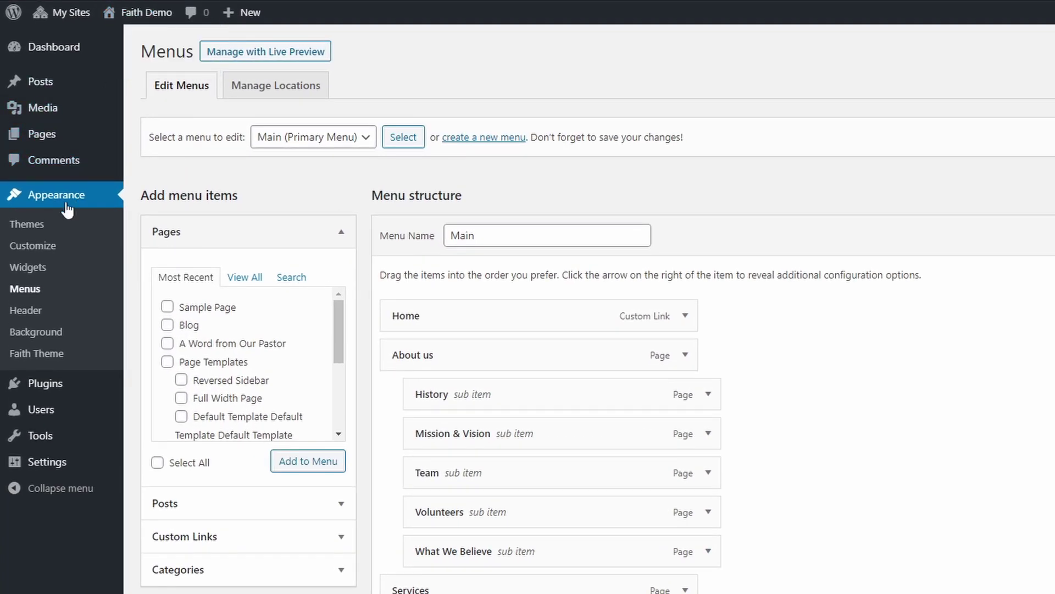
- Open Customizer > Colors and scroll the preview to compare background, link, text, header and footer colors
{"action": "left_click", "coordinate": [38, 249]}
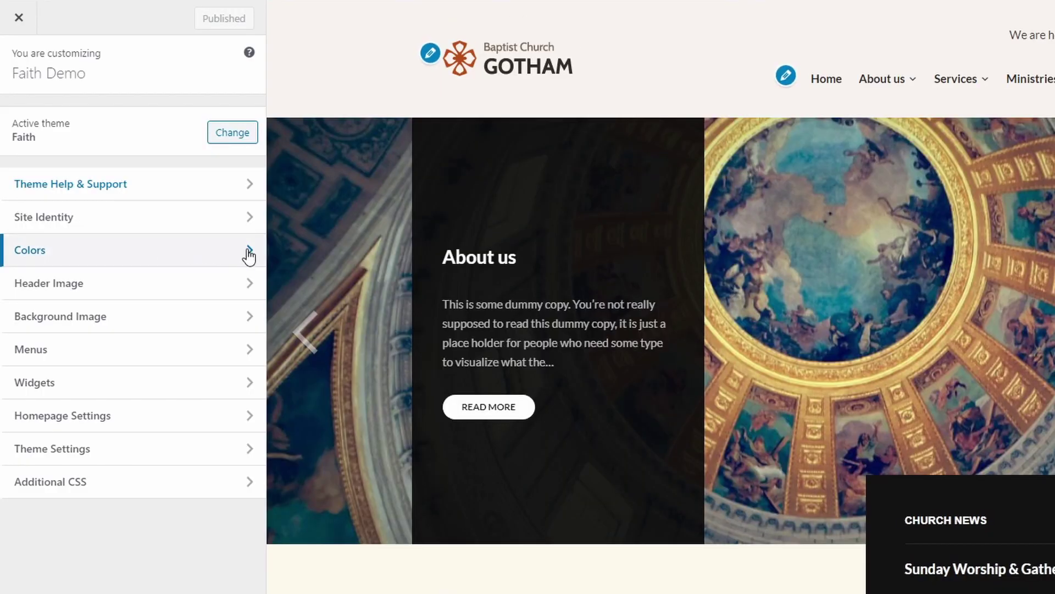
{"action": "left_click", "coordinate": [248, 253]}
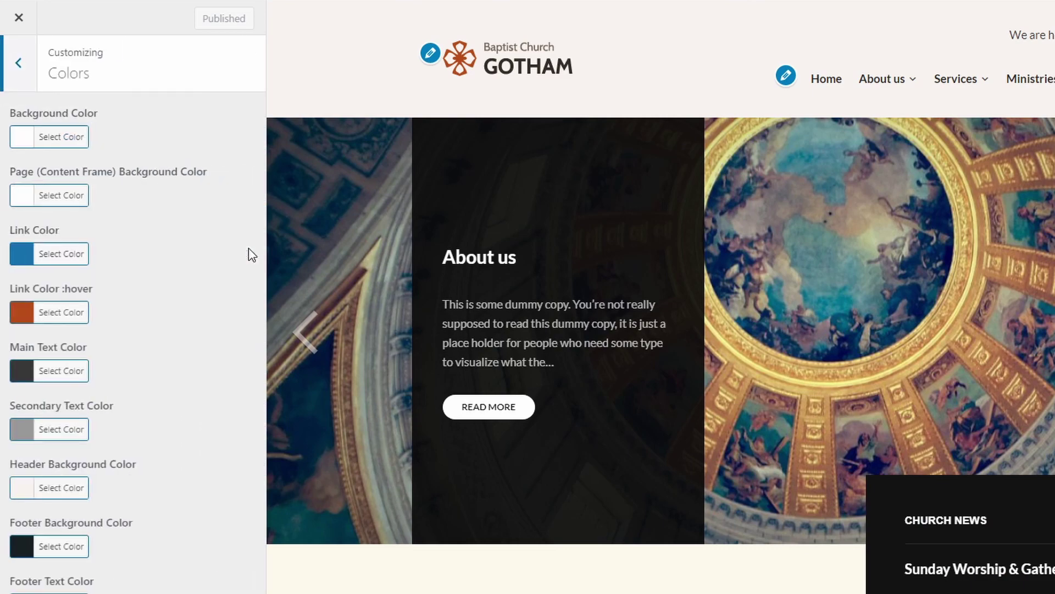
{"action": "scroll", "coordinate": [543, 242], "scroll_direction": "down", "scroll_amount": 1}
{"action": "scroll", "coordinate": [543, 238], "scroll_direction": "down", "scroll_amount": 10}
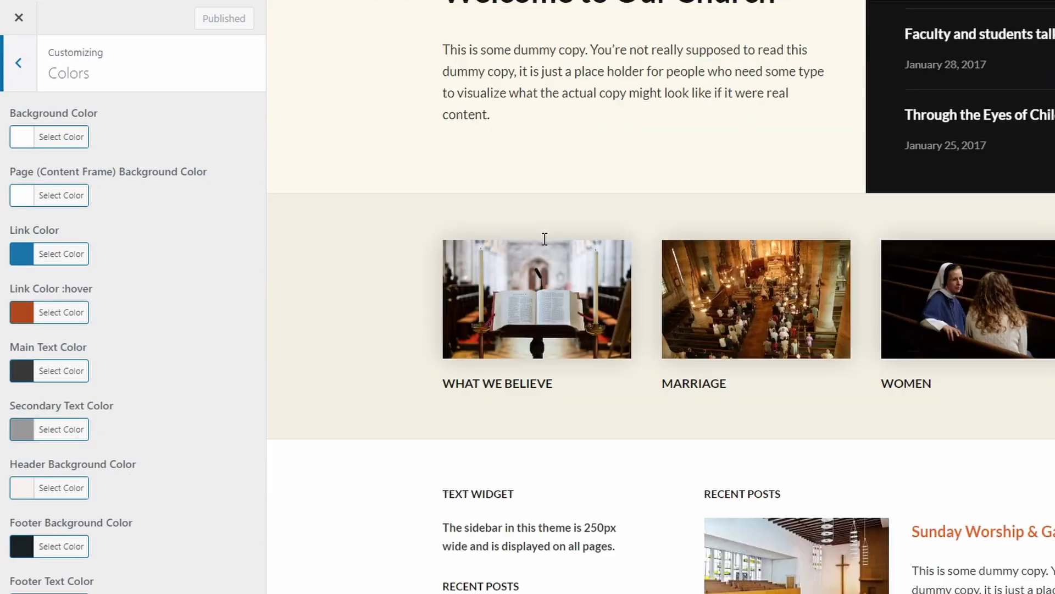
{"action": "scroll", "coordinate": [577, 226], "scroll_direction": "down", "scroll_amount": 3}
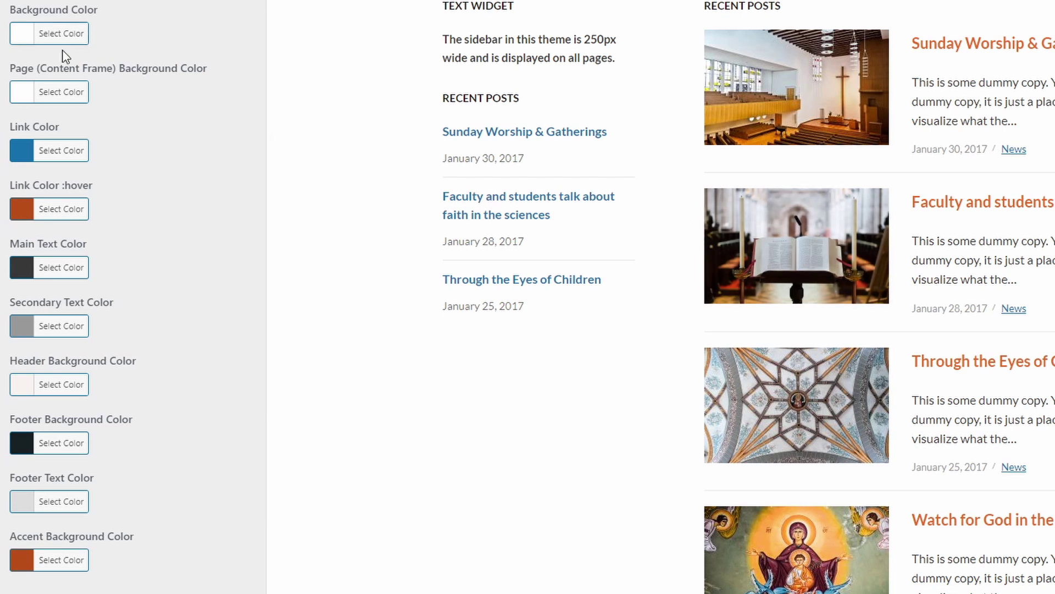
{"action": "scroll", "coordinate": [68, 193], "scroll_direction": "up", "scroll_amount": 2}
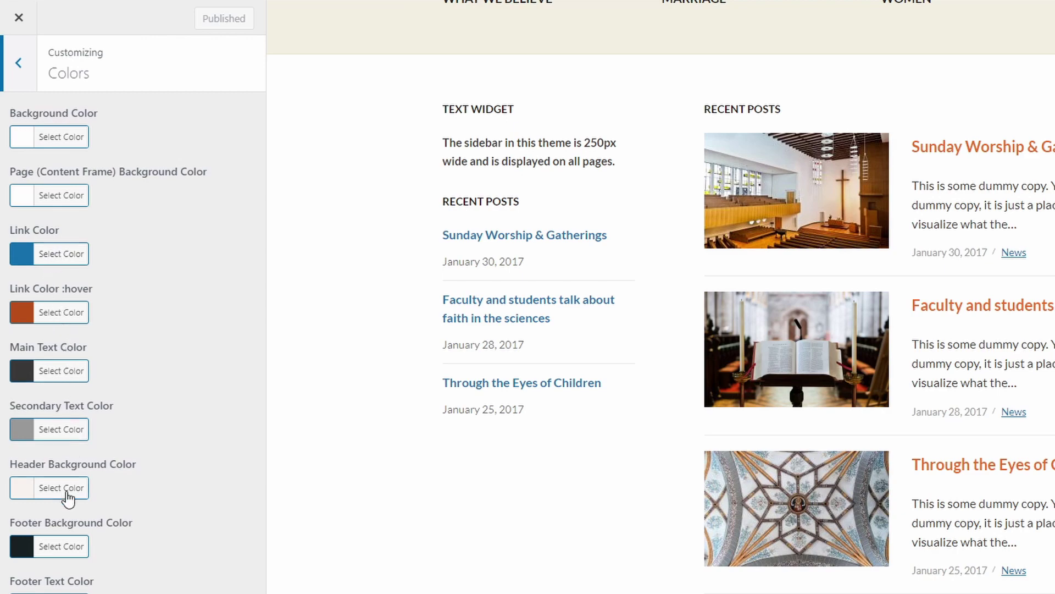
{"action": "scroll", "coordinate": [659, 330], "scroll_direction": "down", "scroll_amount": 13}
{"action": "scroll", "coordinate": [660, 330], "scroll_direction": "up", "scroll_amount": 12}
{"action": "scroll", "coordinate": [500, 434], "scroll_direction": "up", "scroll_amount": 10}
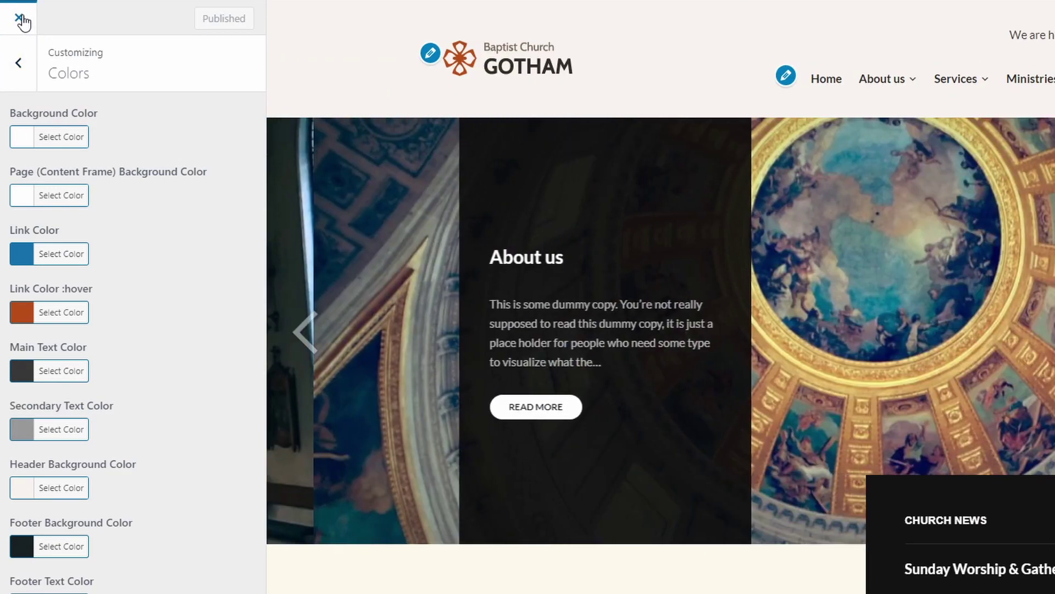
- Close the Customizer and open the Appearance > Faith Theme welcome page
{"action": "left_click", "coordinate": [18, 17]}
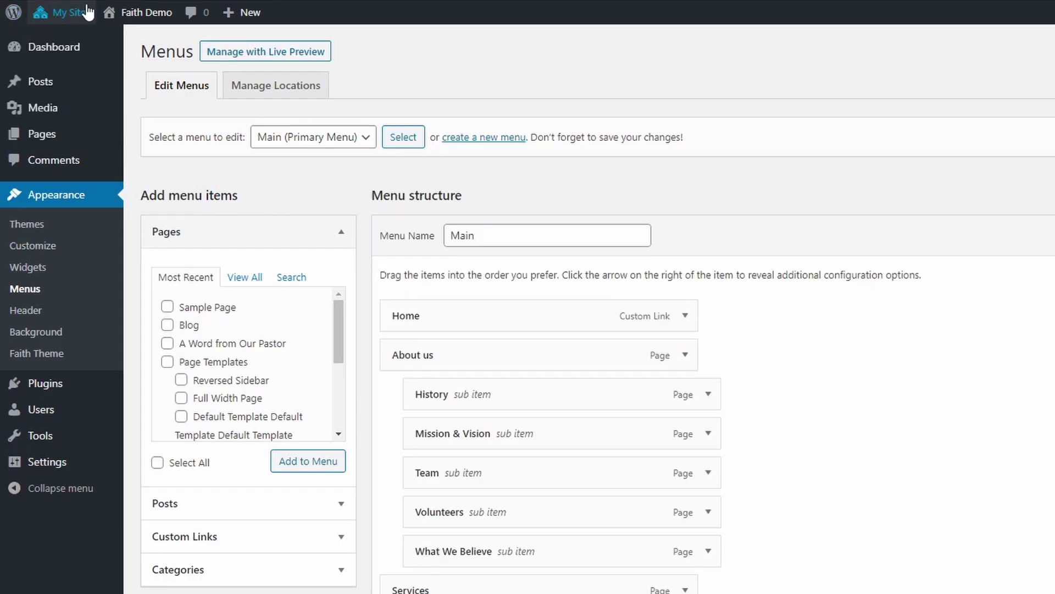
{"action": "mouse_move", "coordinate": [132, 17]}
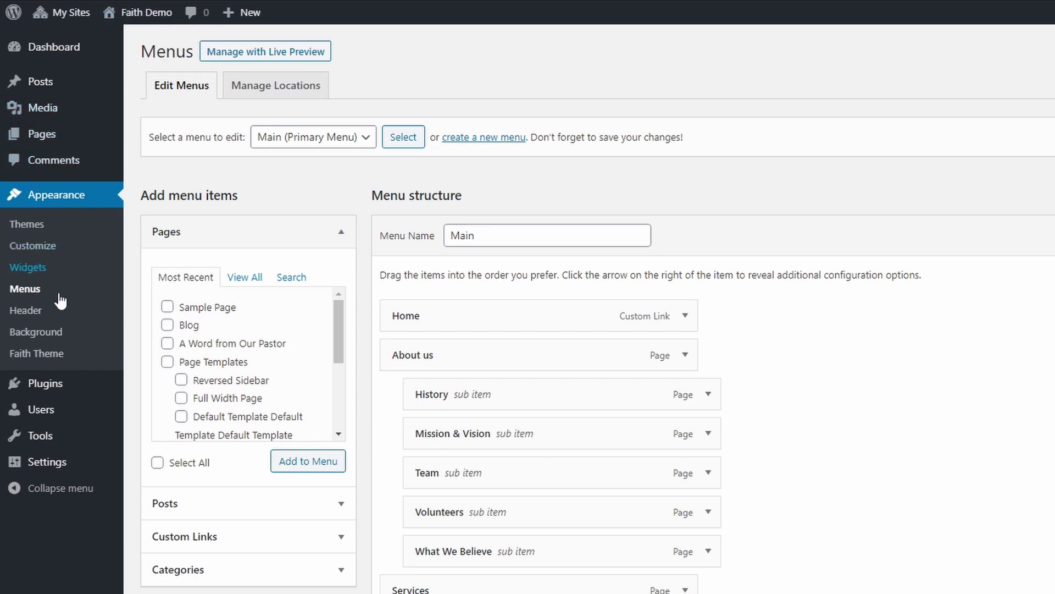
{"action": "left_click", "coordinate": [40, 354]}
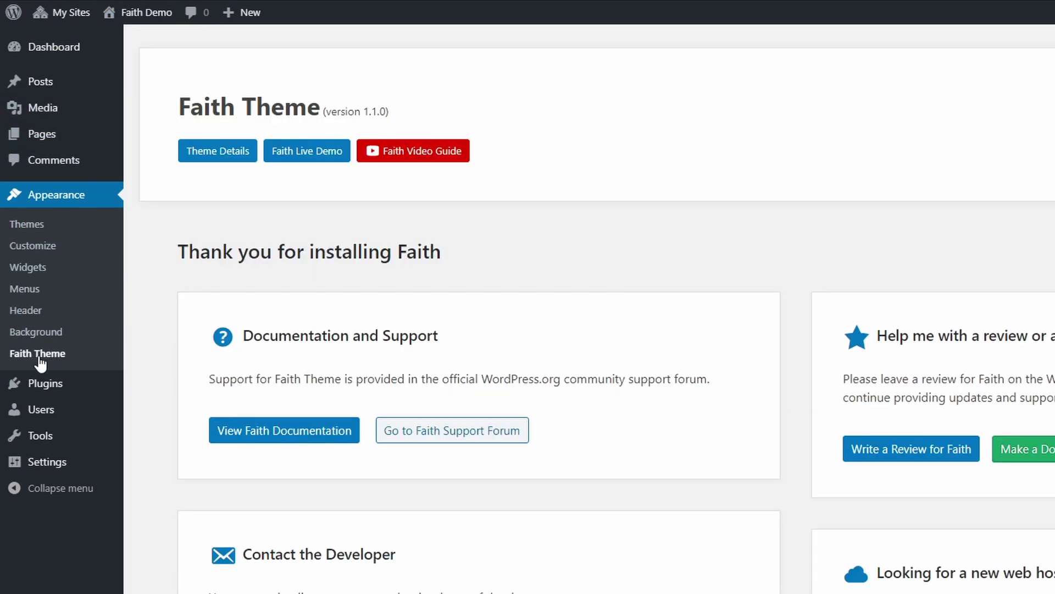